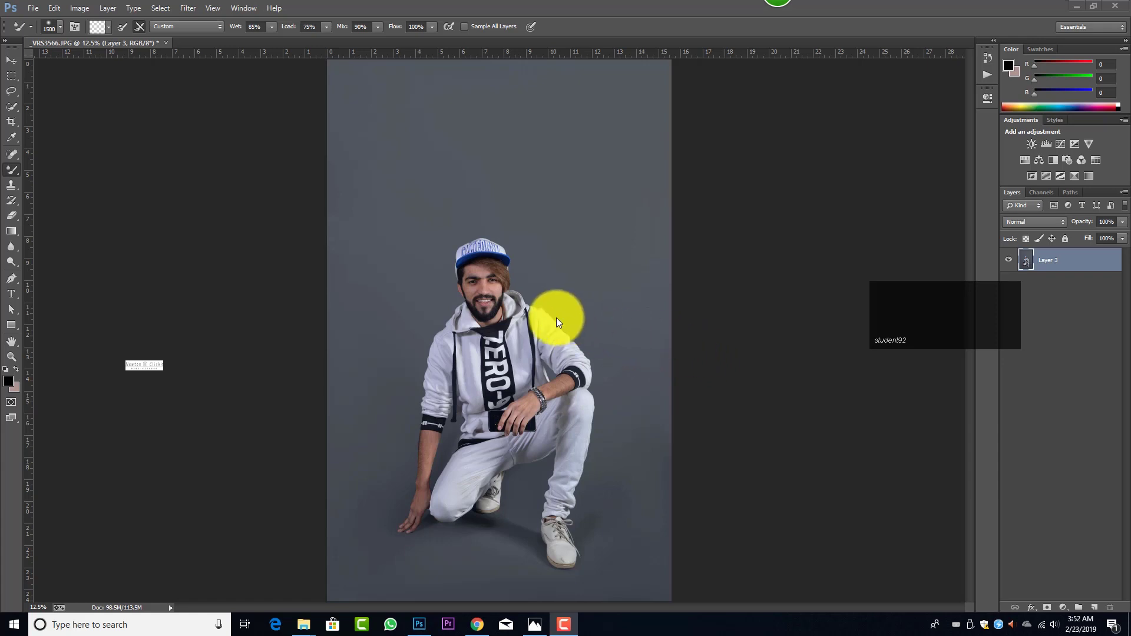
- Examine the kneeling man's portrait and the grey background around him at different magnifications
scroll(514, 304, up, 1)
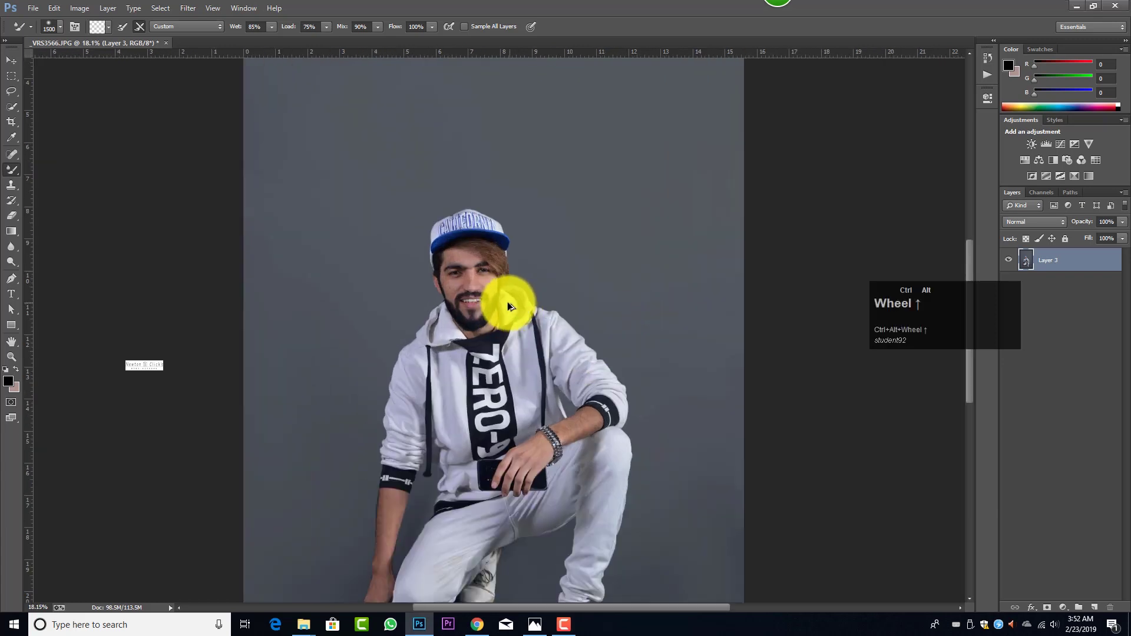
scroll(478, 301, up, 1)
scroll(479, 301, down, 2)
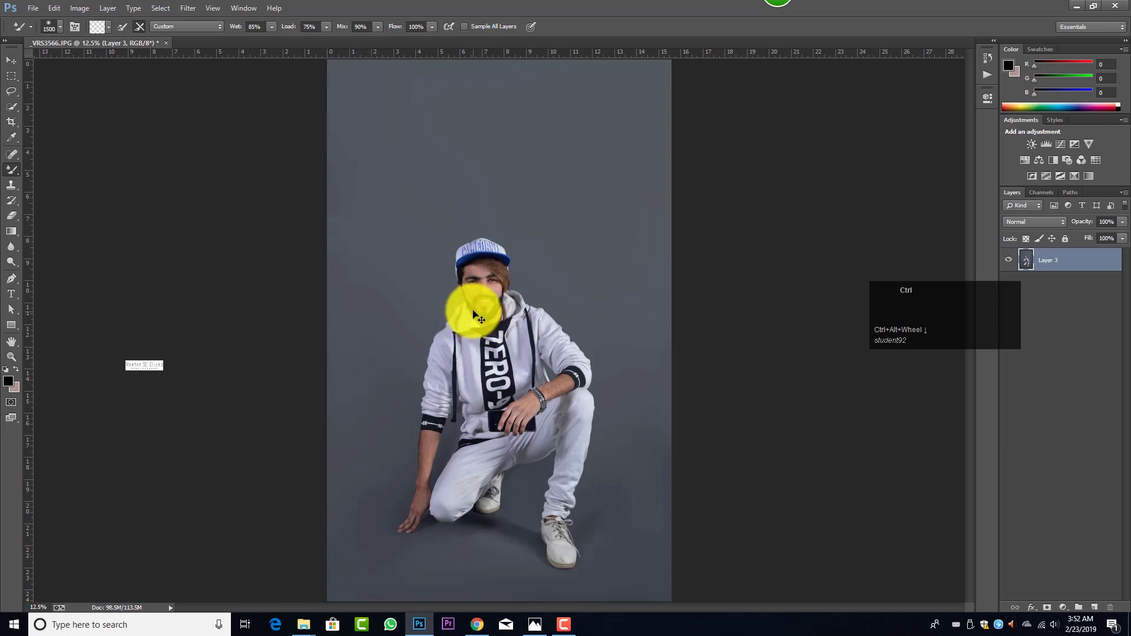
scroll(477, 318, up, 3)
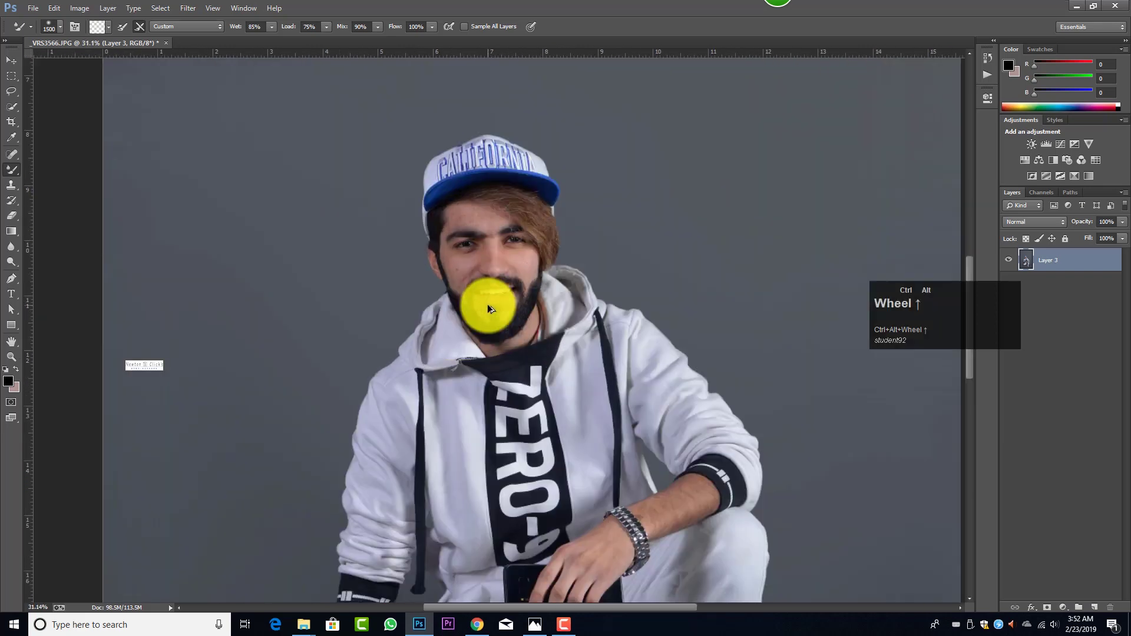
scroll(486, 304, down, 5)
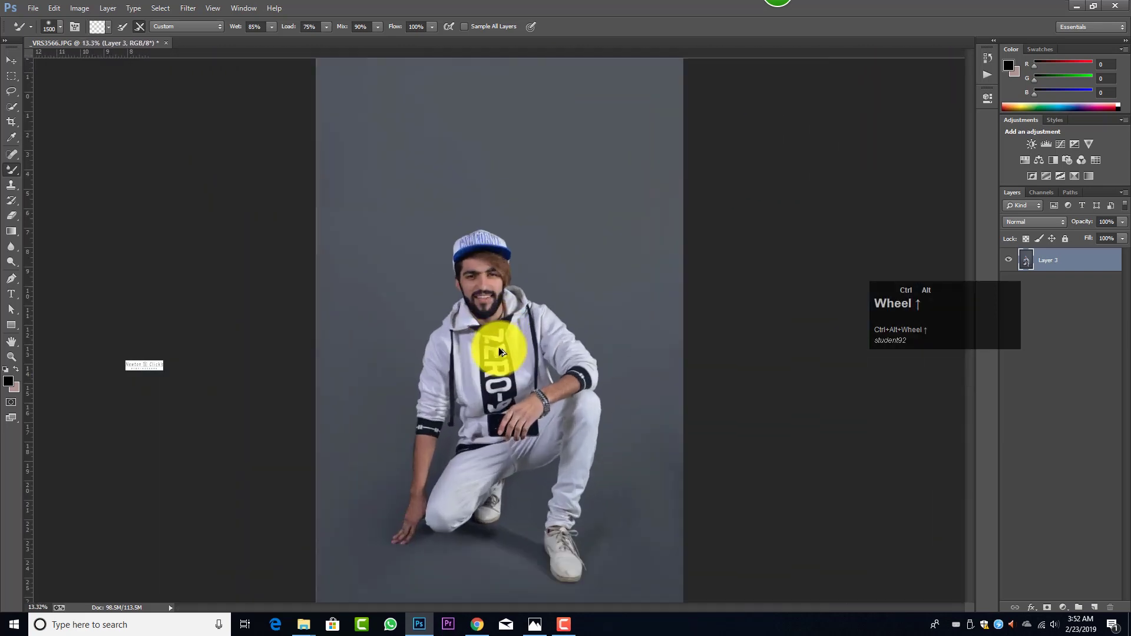
scroll(498, 348, up, 2)
scroll(499, 336, down, 3)
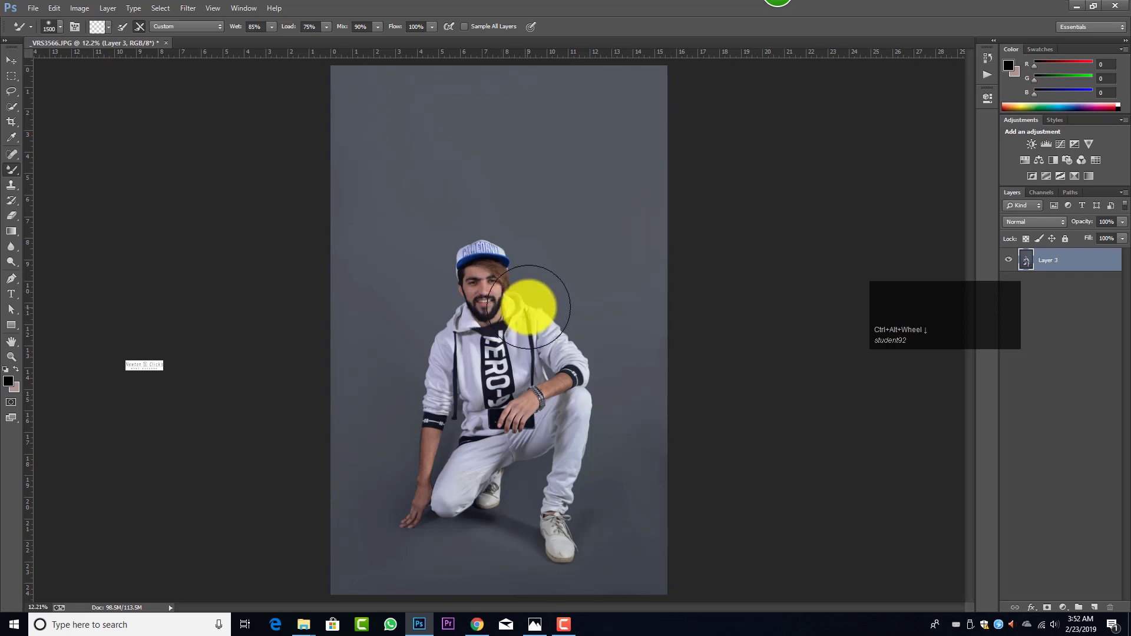
scroll(494, 301, up, 1)
scroll(488, 304, up, 2)
scroll(482, 305, down, 4)
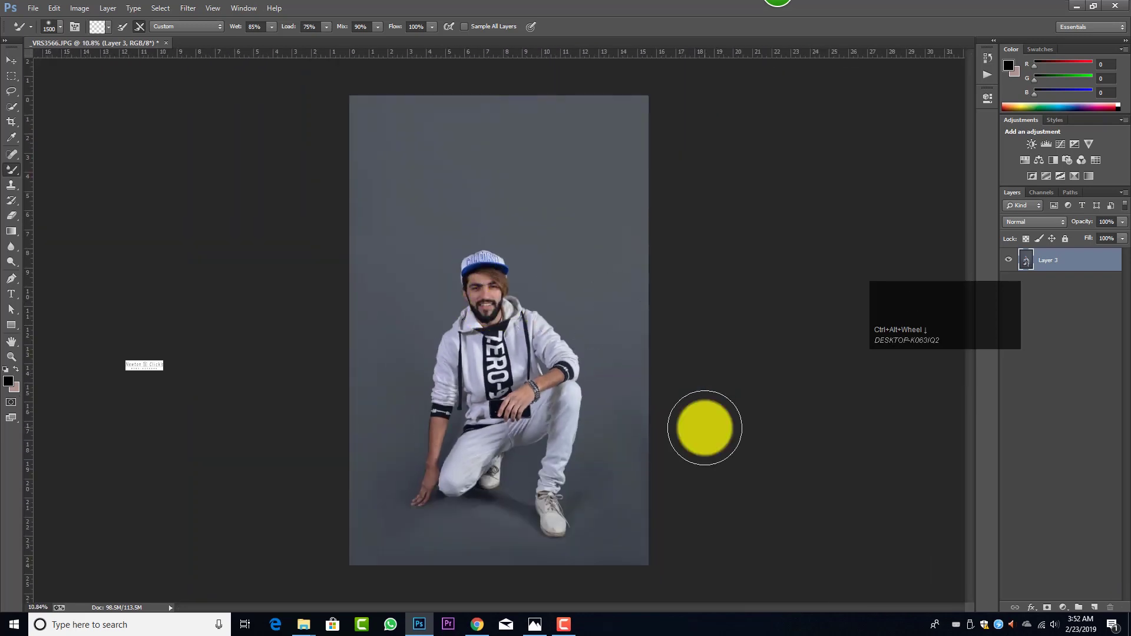
scroll(530, 322, up, 3)
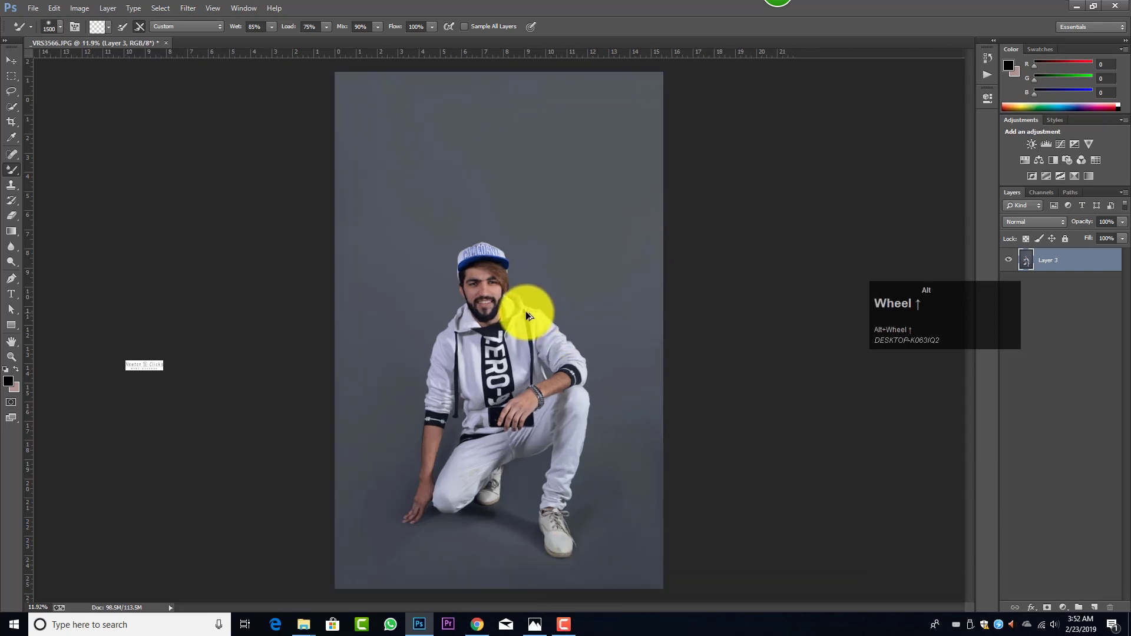
scroll(478, 284, up, 3)
scroll(471, 282, down, 5)
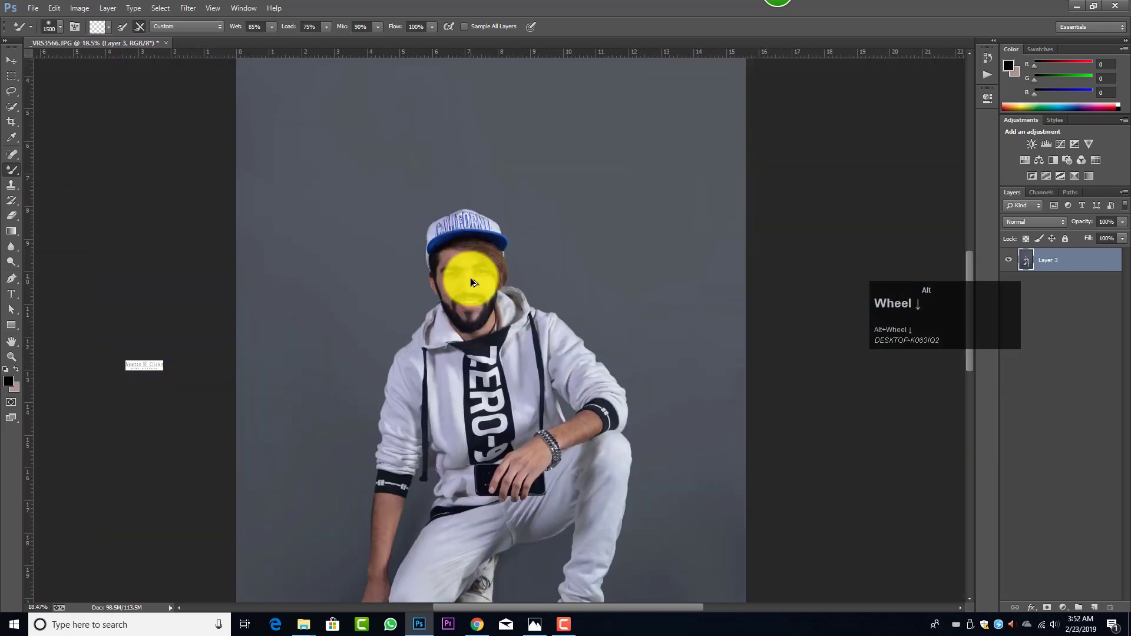
- Load the saved gggggg channel as a new selection around the man
click(151, 9)
click(210, 225)
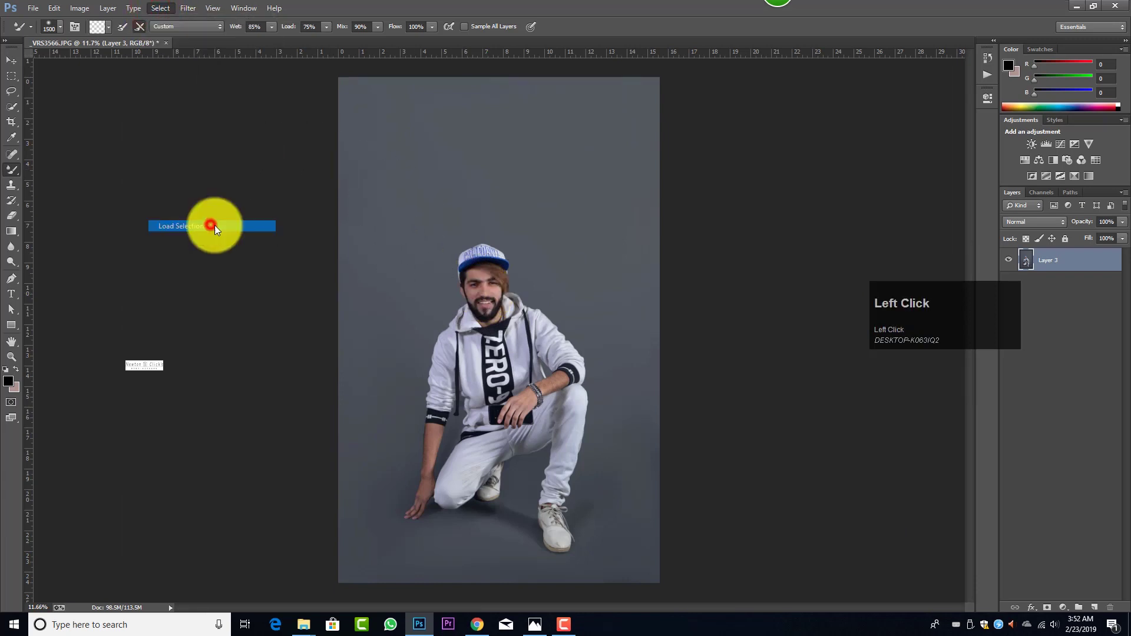
click(562, 207)
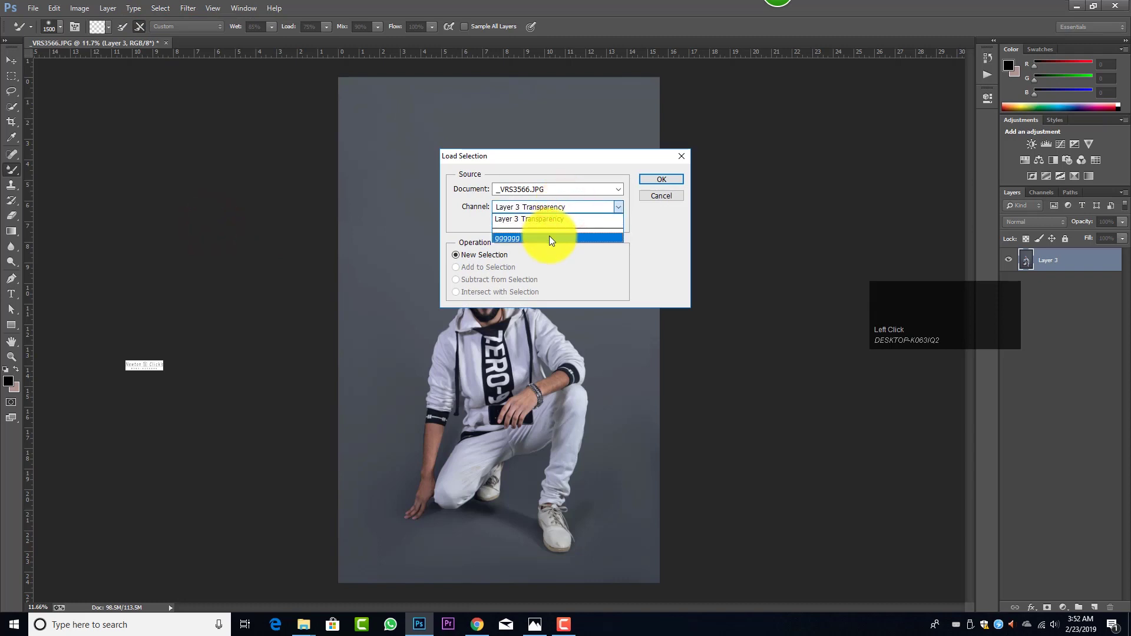
click(549, 238)
click(660, 180)
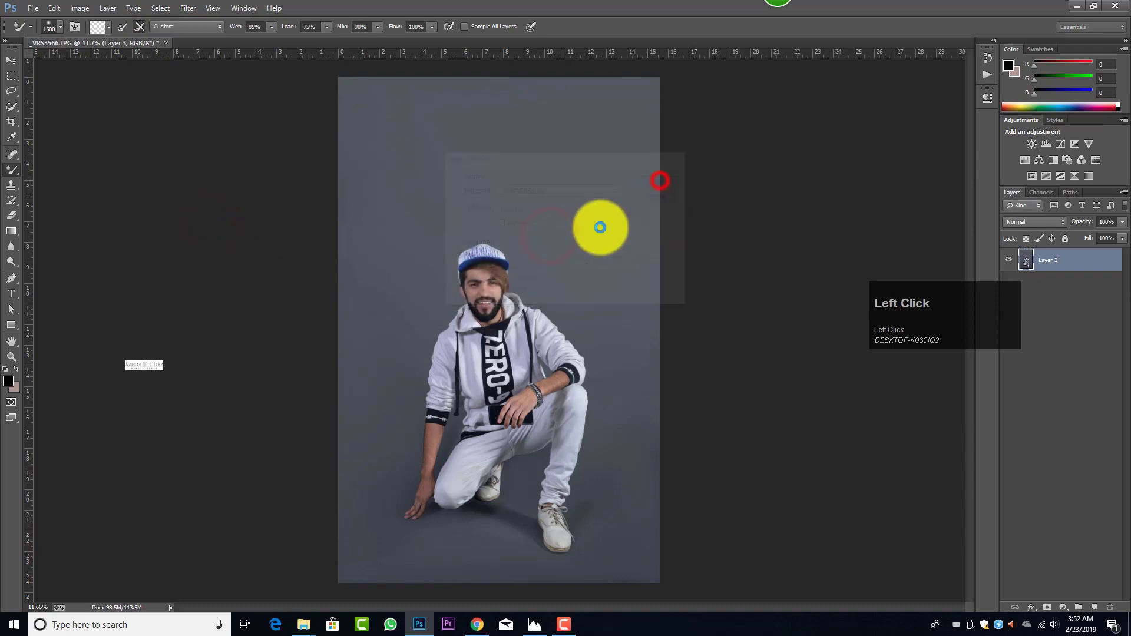
- Inspect the selection outline around the man's cap, arms, hands, legs and shoes
scroll(496, 305, up, 5)
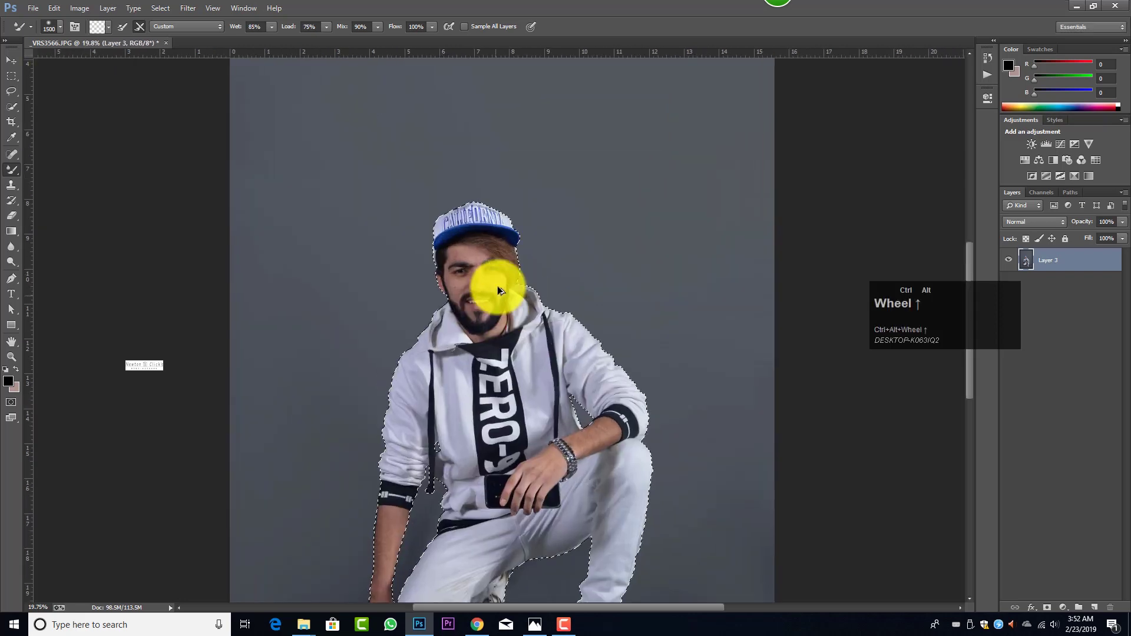
scroll(507, 259, down, 4)
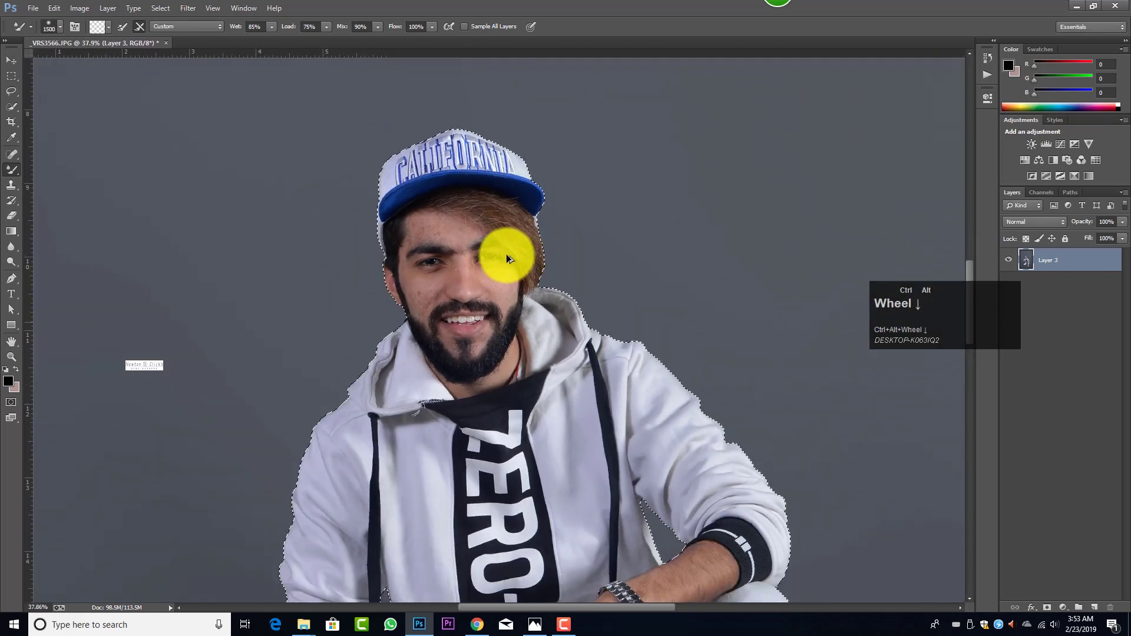
scroll(530, 412, down, 1)
scroll(539, 442, up, 5)
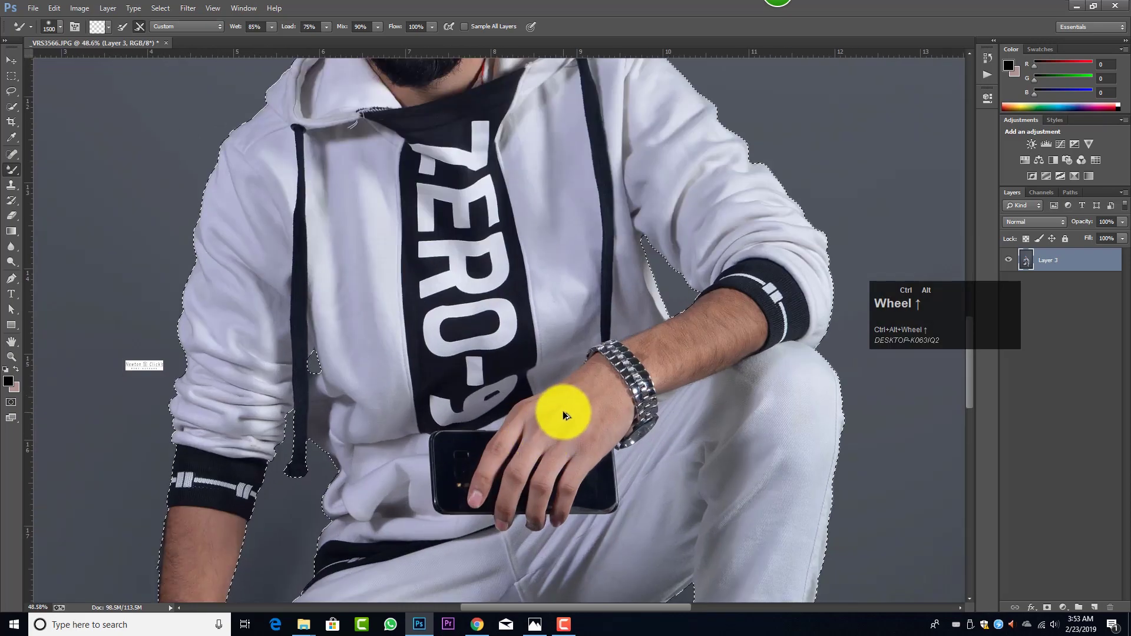
scroll(487, 384, down, 4)
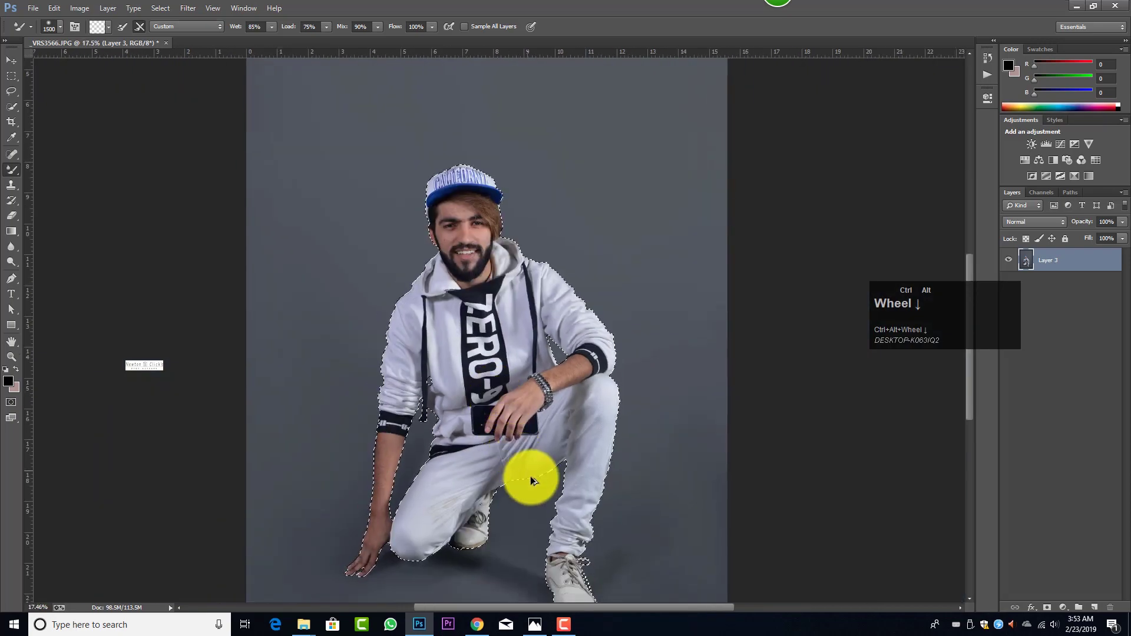
scroll(531, 479, up, 3)
scroll(531, 478, up, 2)
scroll(539, 449, down, 6)
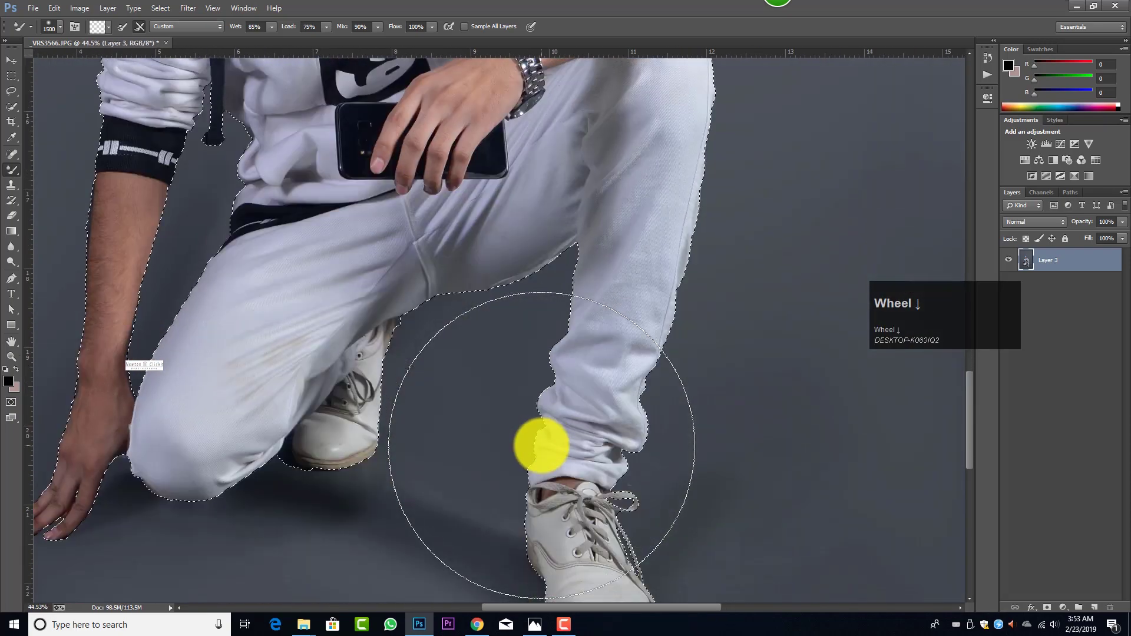
scroll(540, 446, down, 1)
scroll(529, 430, down, 4)
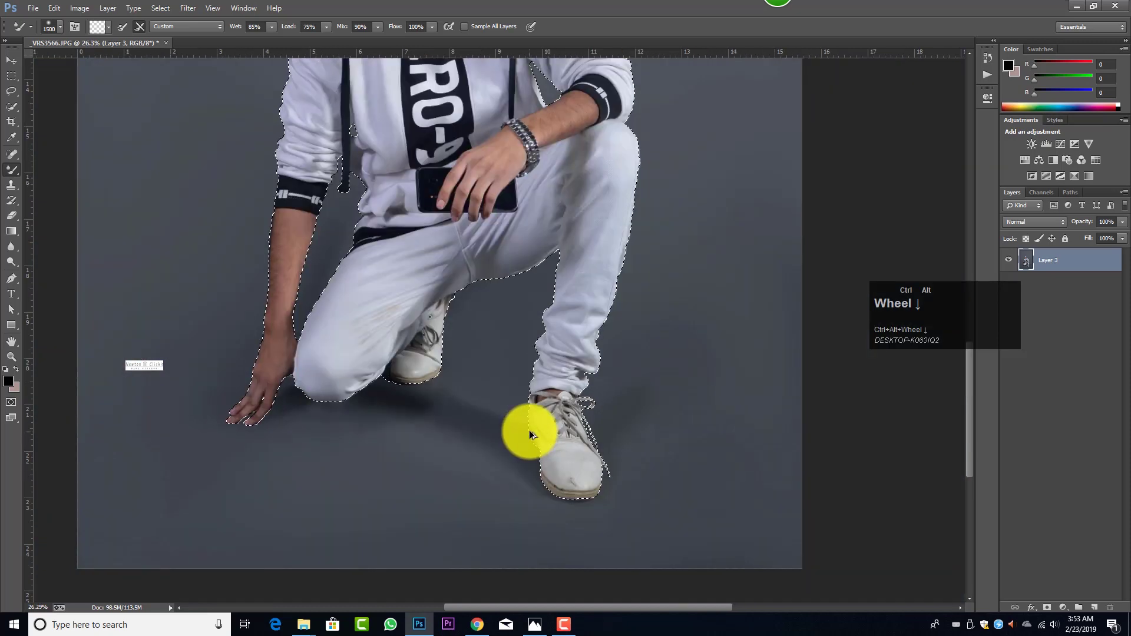
scroll(529, 426, down, 2)
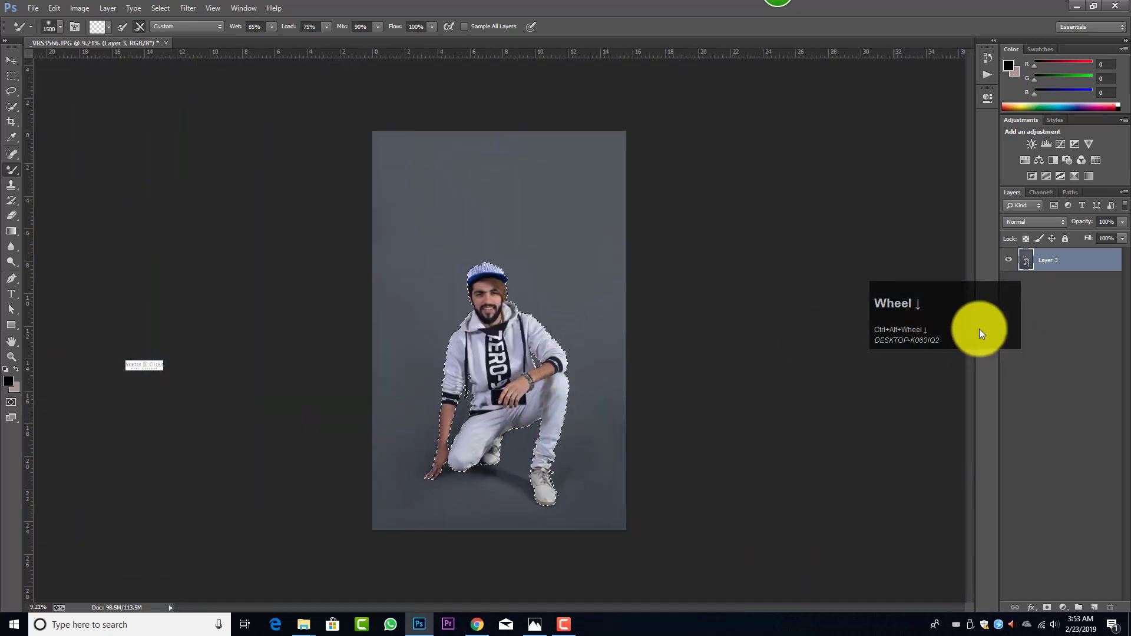
click(952, 324)
drag(881, 276, 737, 286)
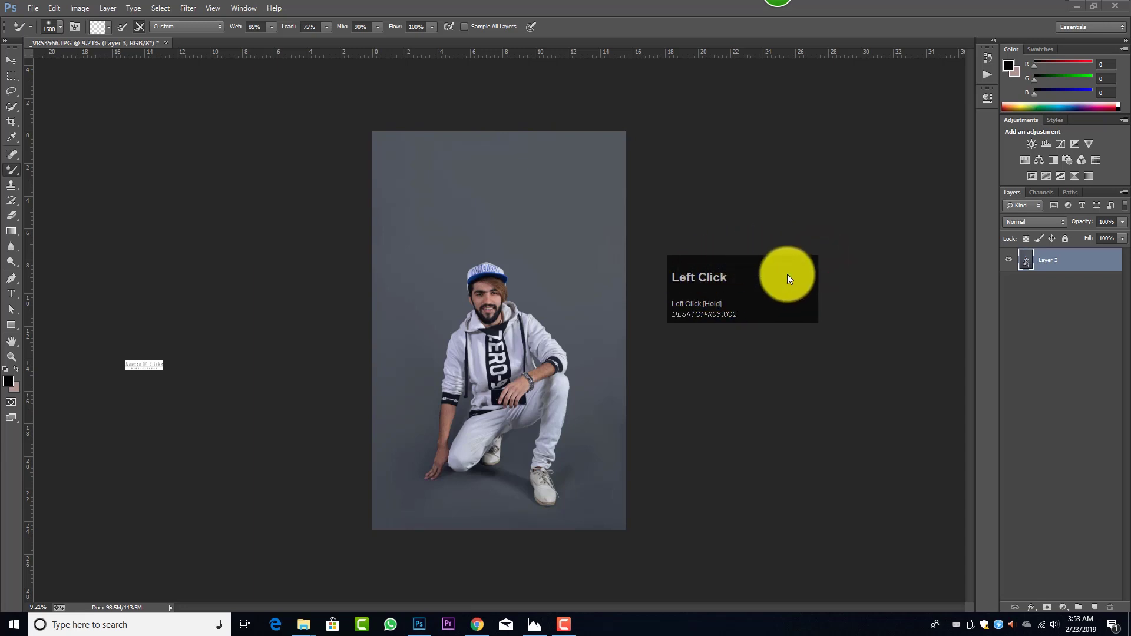
drag(764, 294, 786, 282)
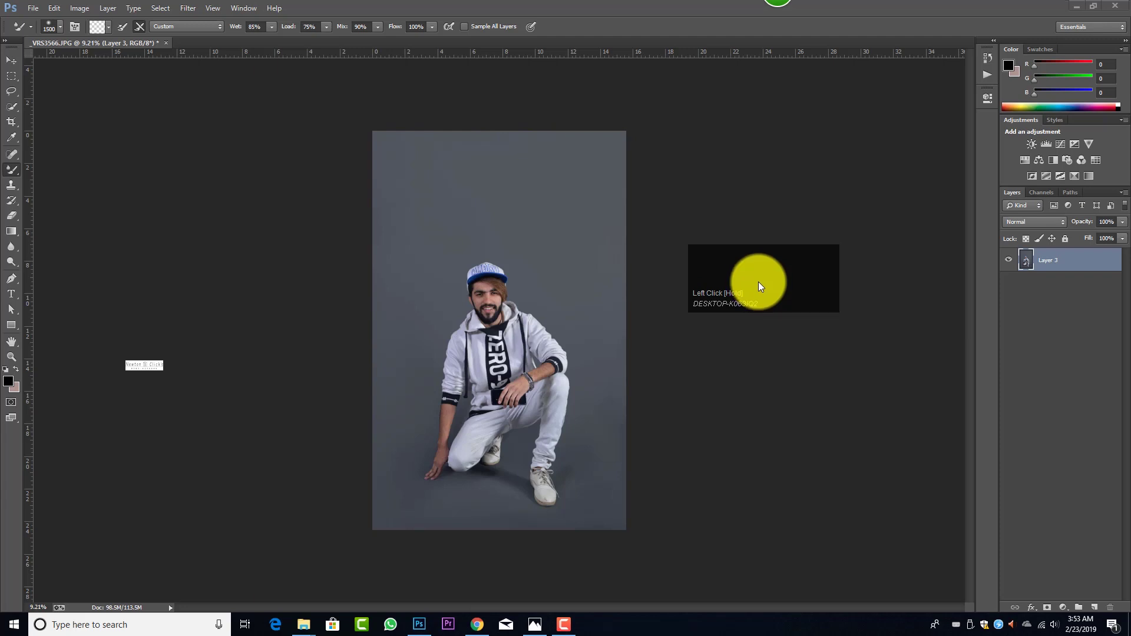
key(x)
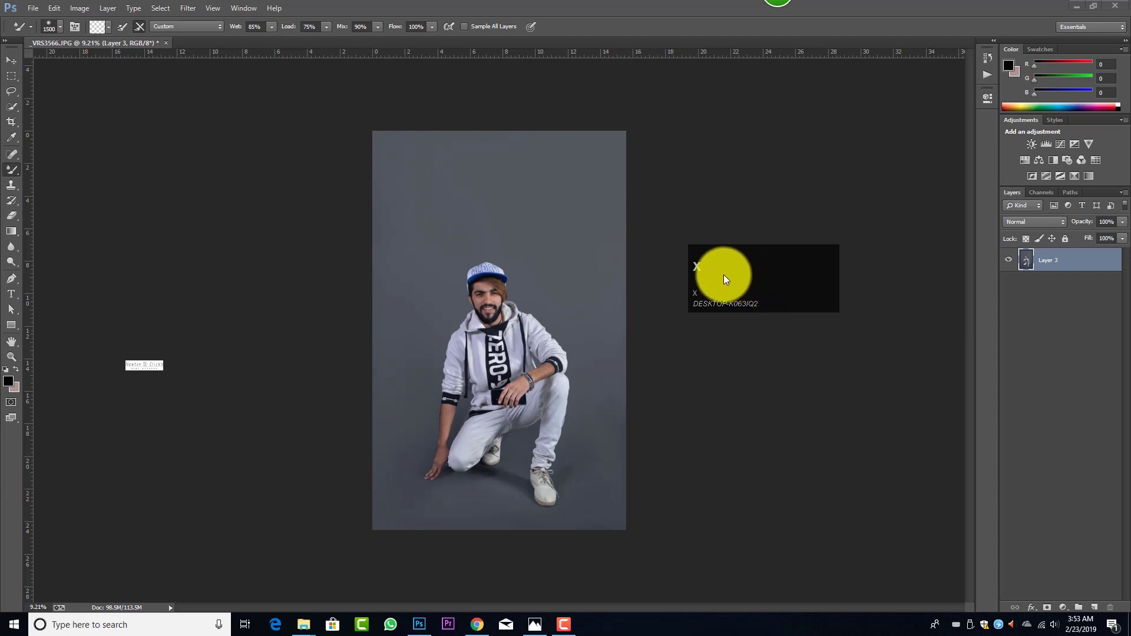
click(759, 215)
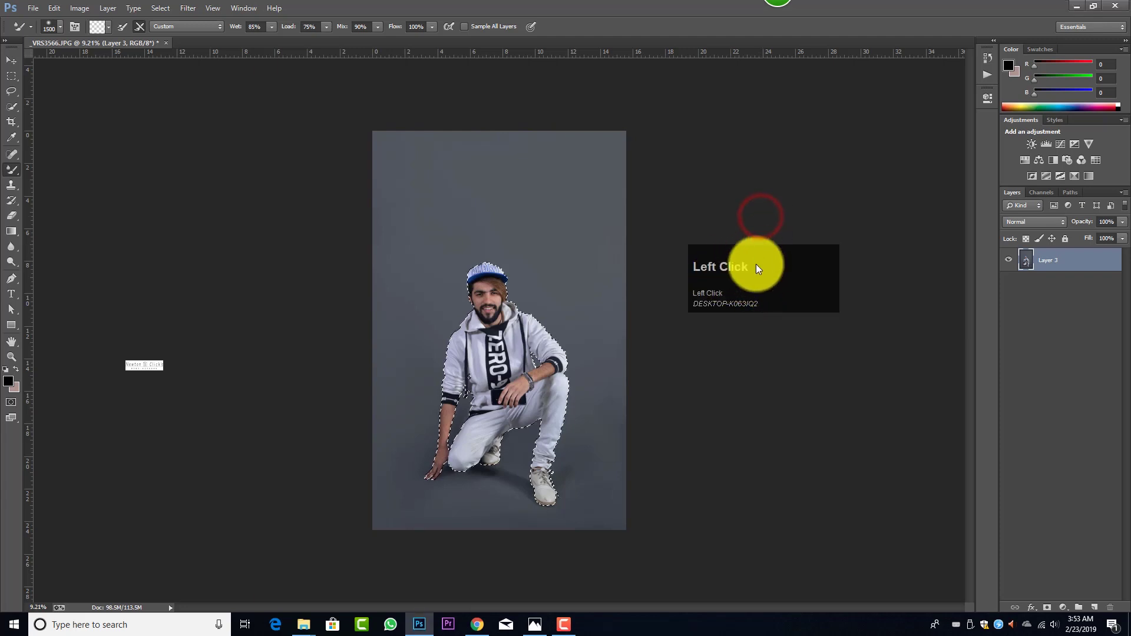
drag(776, 269, 228, 291)
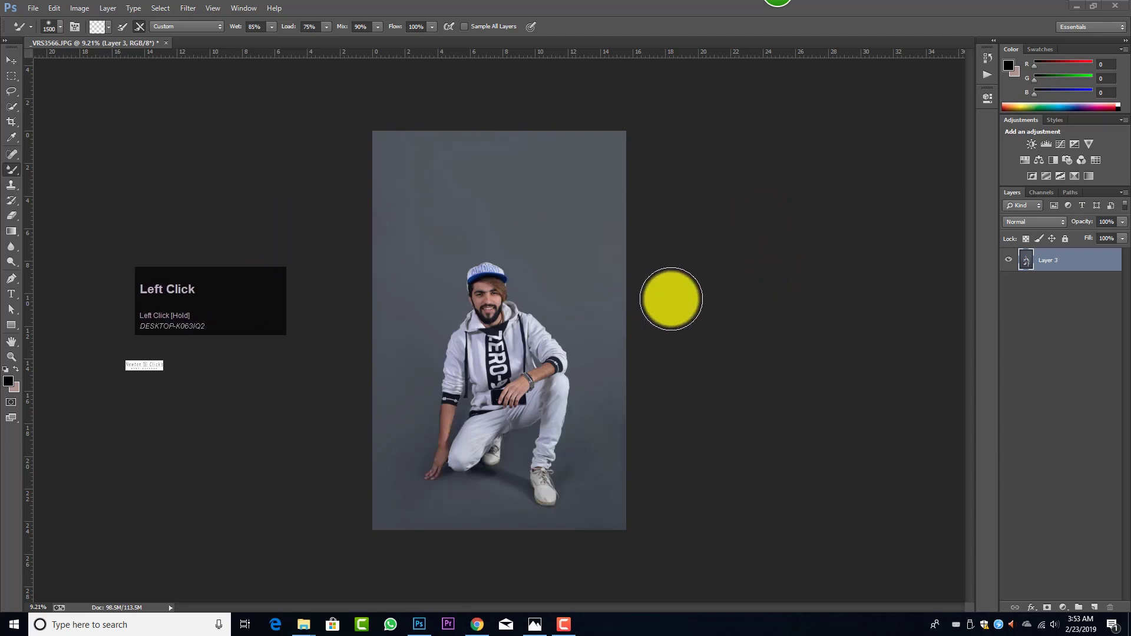
click(699, 291)
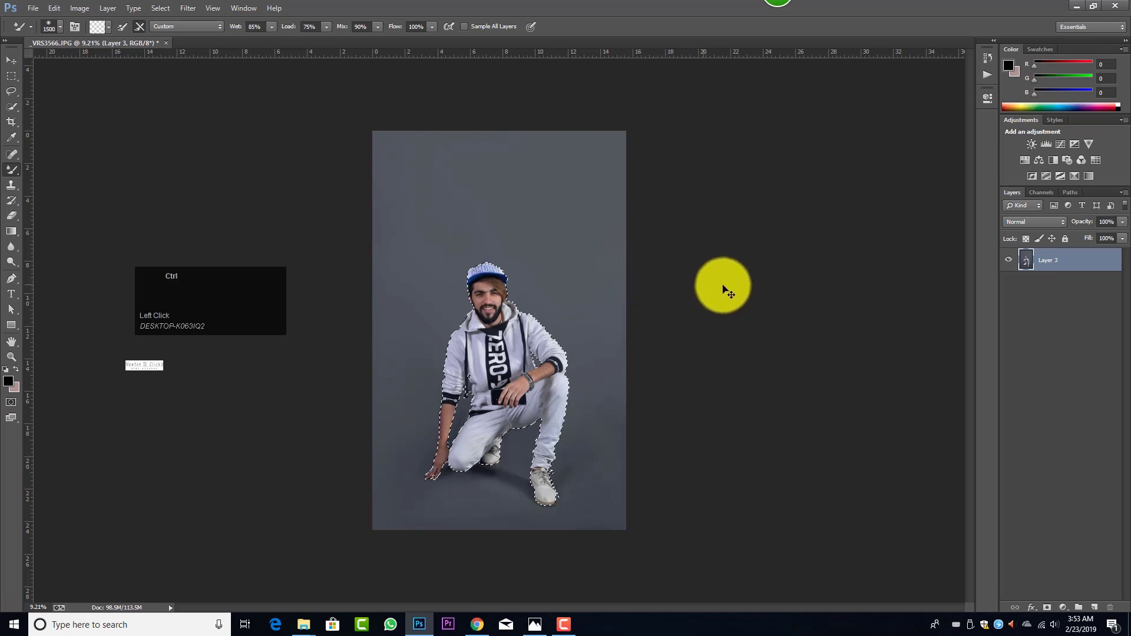
- Copy the selected man from Layer 3 onto a new layer
key(ctrl+j)
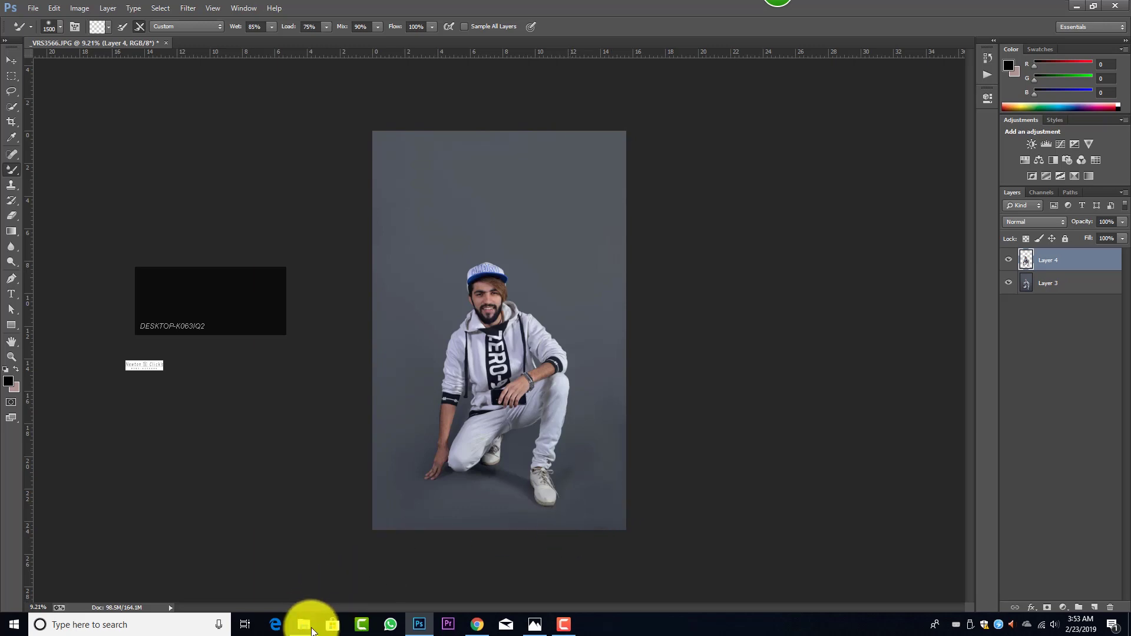
- Place the downloaded sunset pier JPG from the browser into the portrait document and enlarge it to about 215% to cover the whole canvas
click(478, 624)
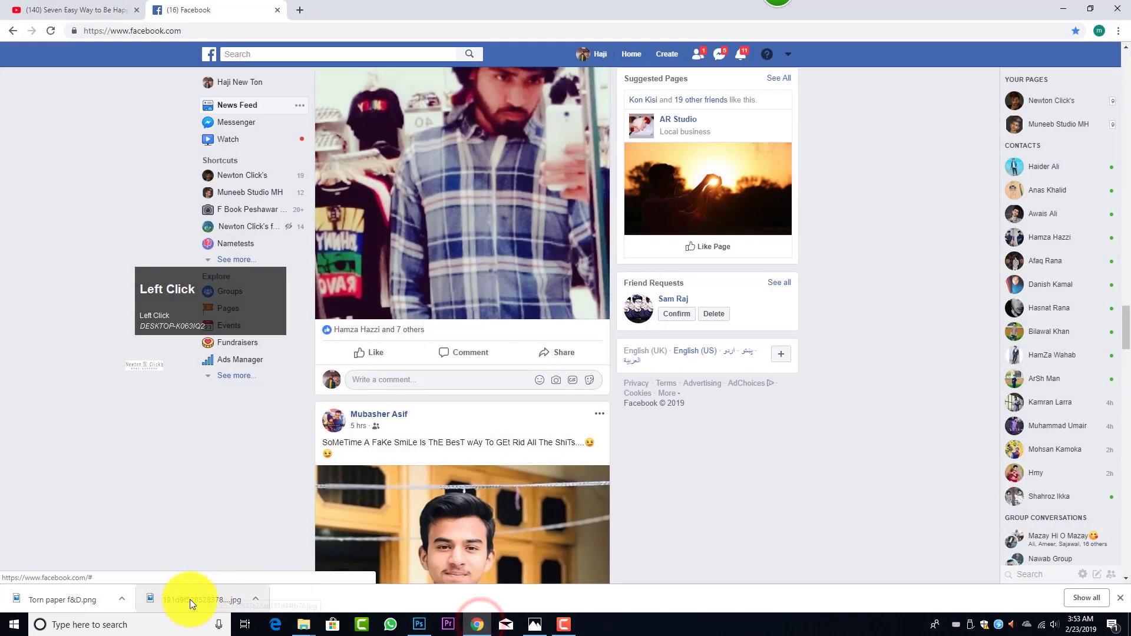
drag(195, 599, 503, 378)
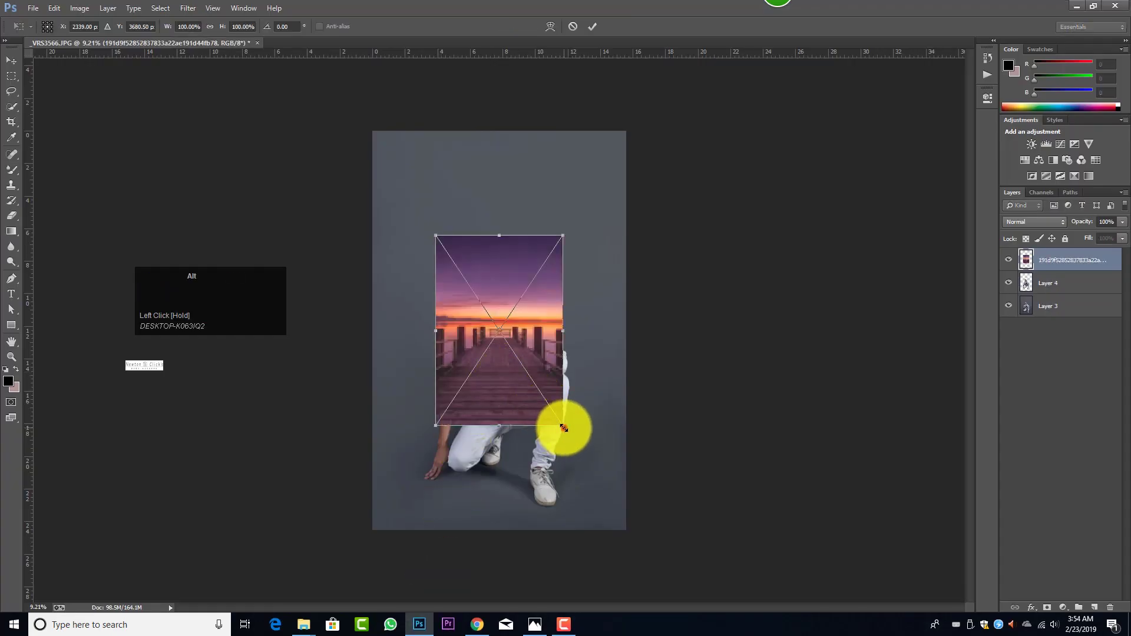
drag(564, 428, 639, 536)
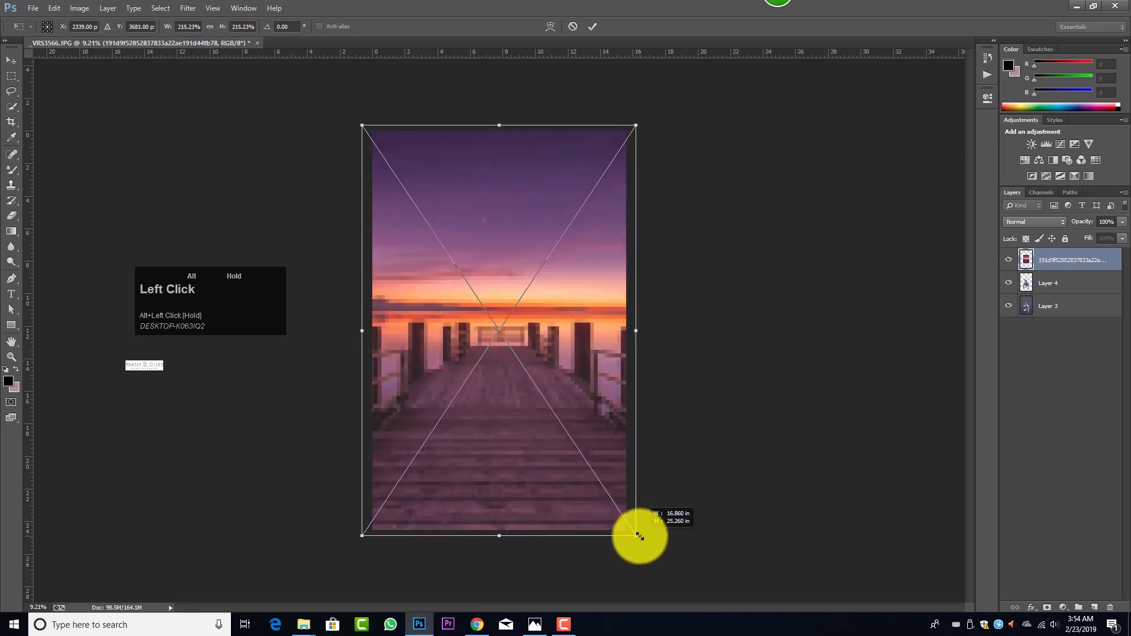
click(592, 27)
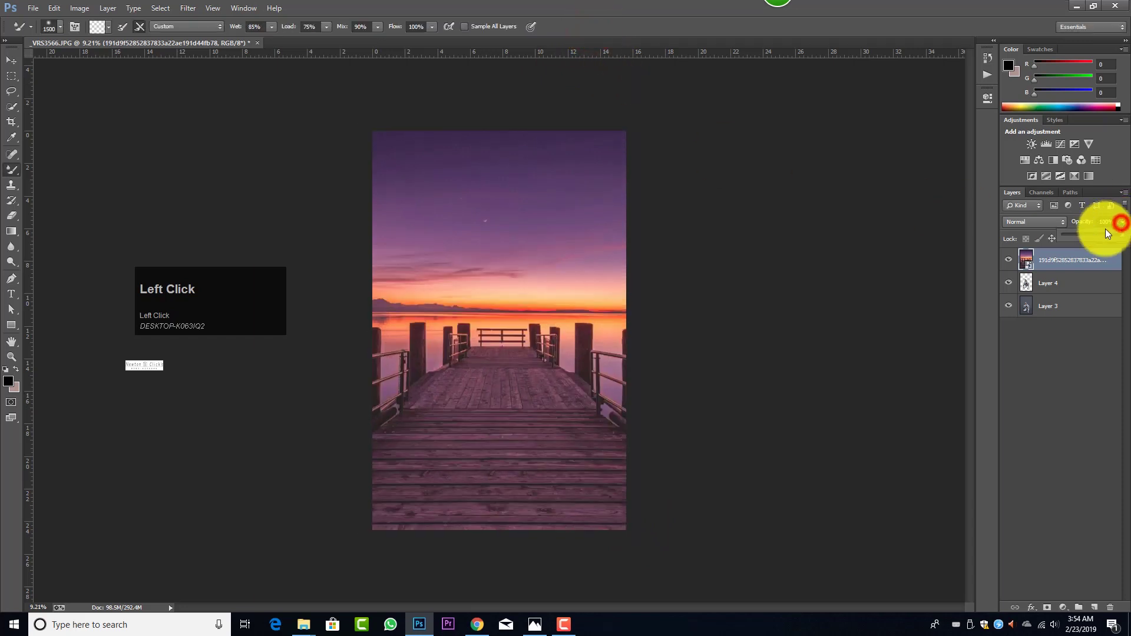
- Lower the pier layer's opacity to about 28% to compare it with the man, and restore it to 100%
click(1079, 234)
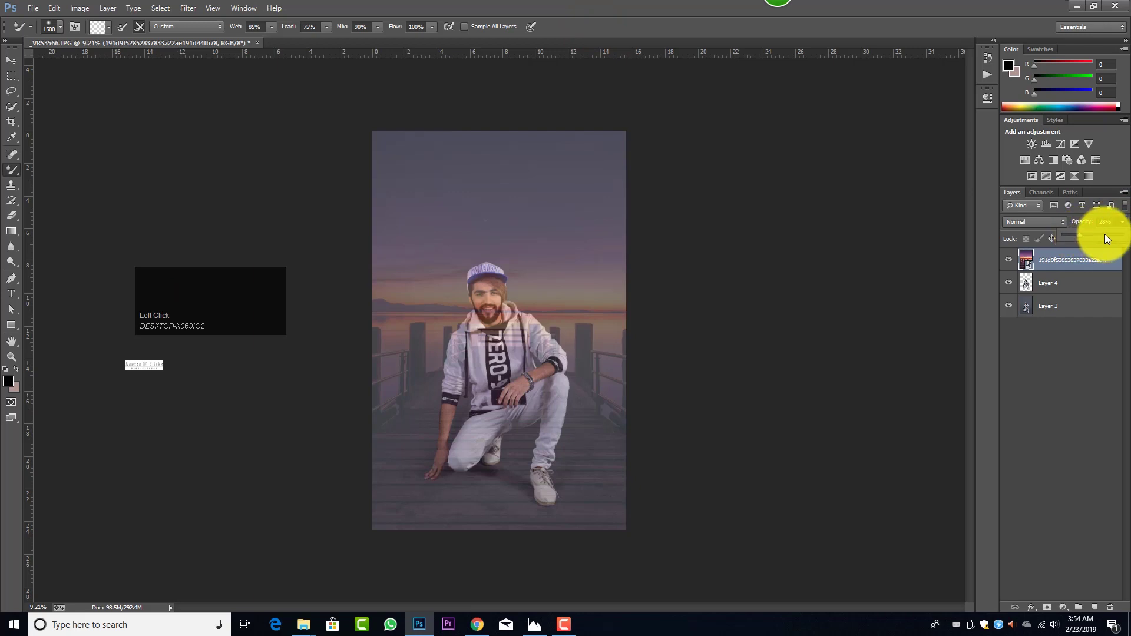
drag(1106, 239, 1122, 235)
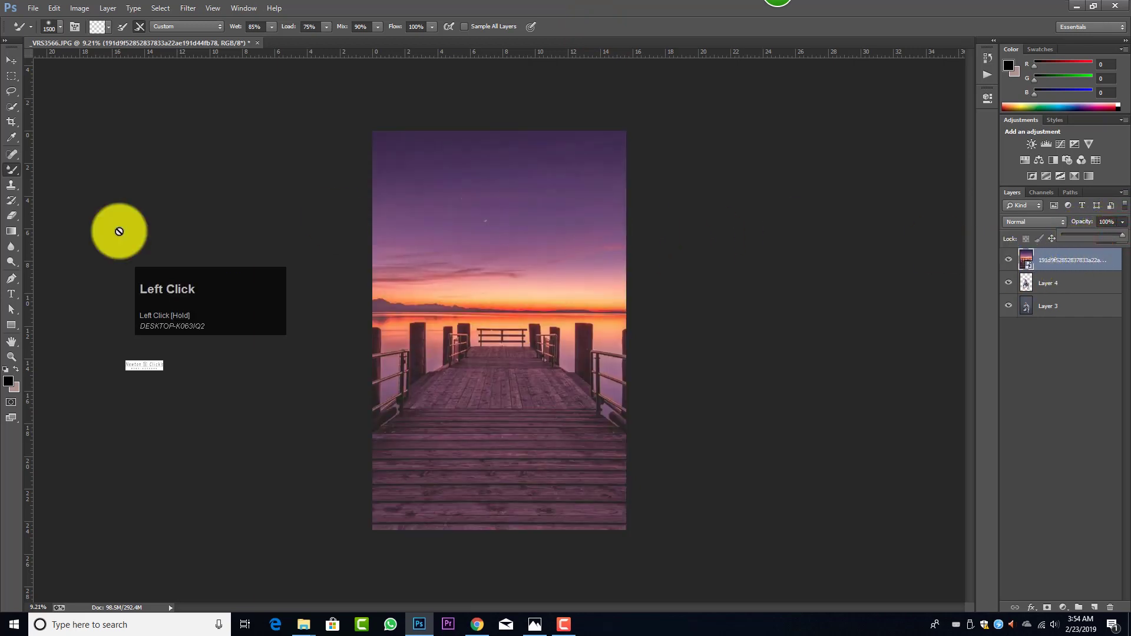
- Rasterize the pier layer, delete the man's silhouette from it using Layer 4's outline as the selection, and deselect
drag(12, 216, 44, 213)
click(578, 267)
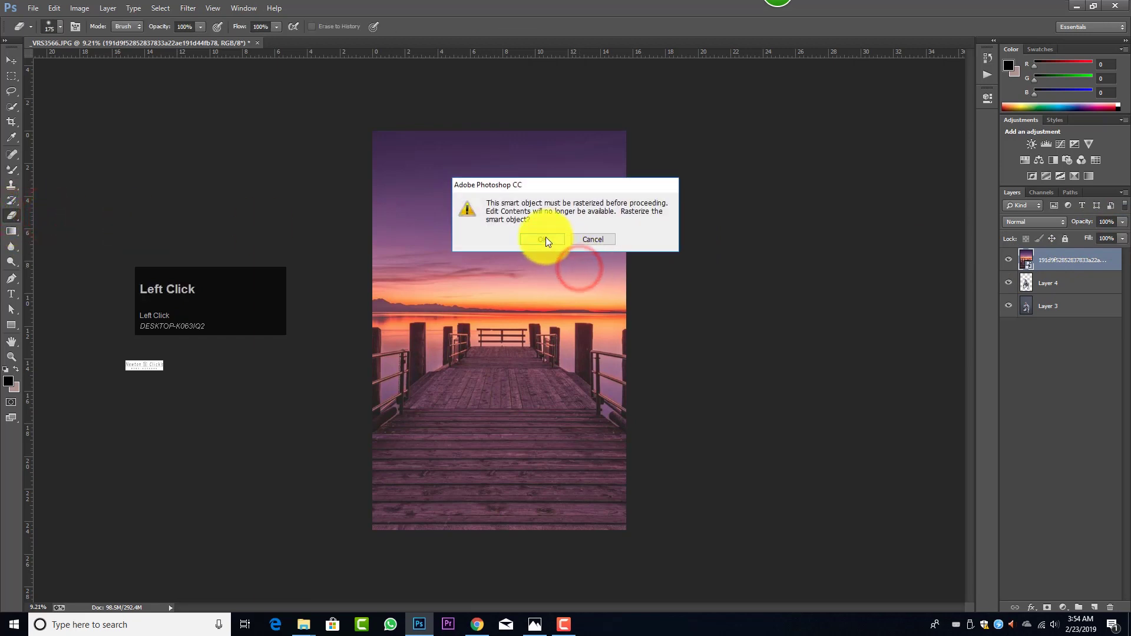
click(545, 237)
ctrl+click(1026, 284)
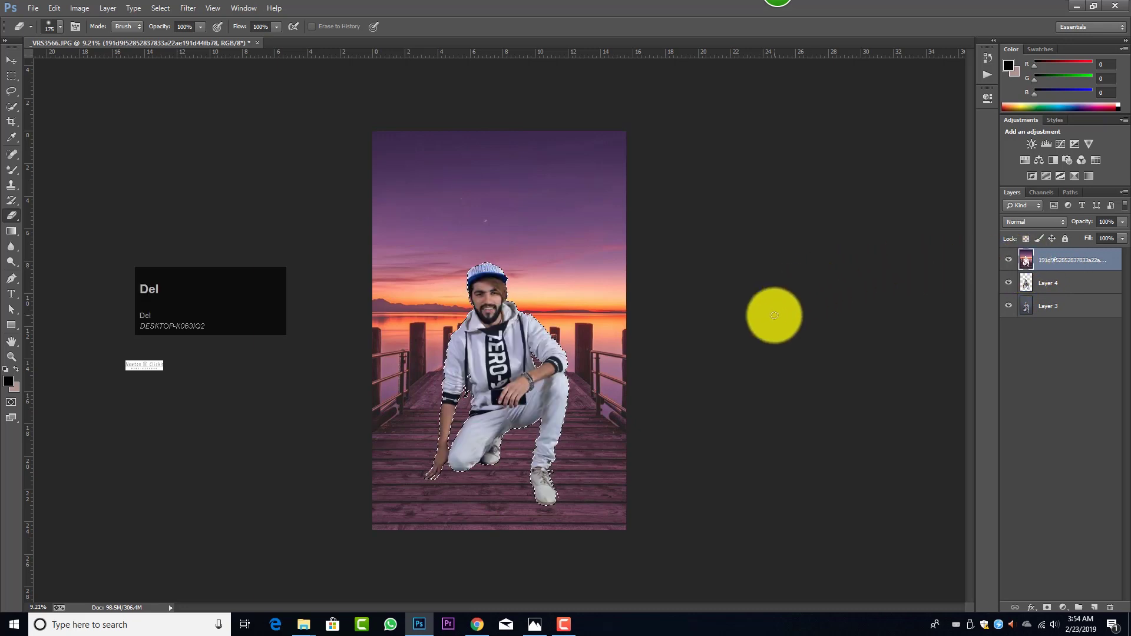
key(ctrl+d)
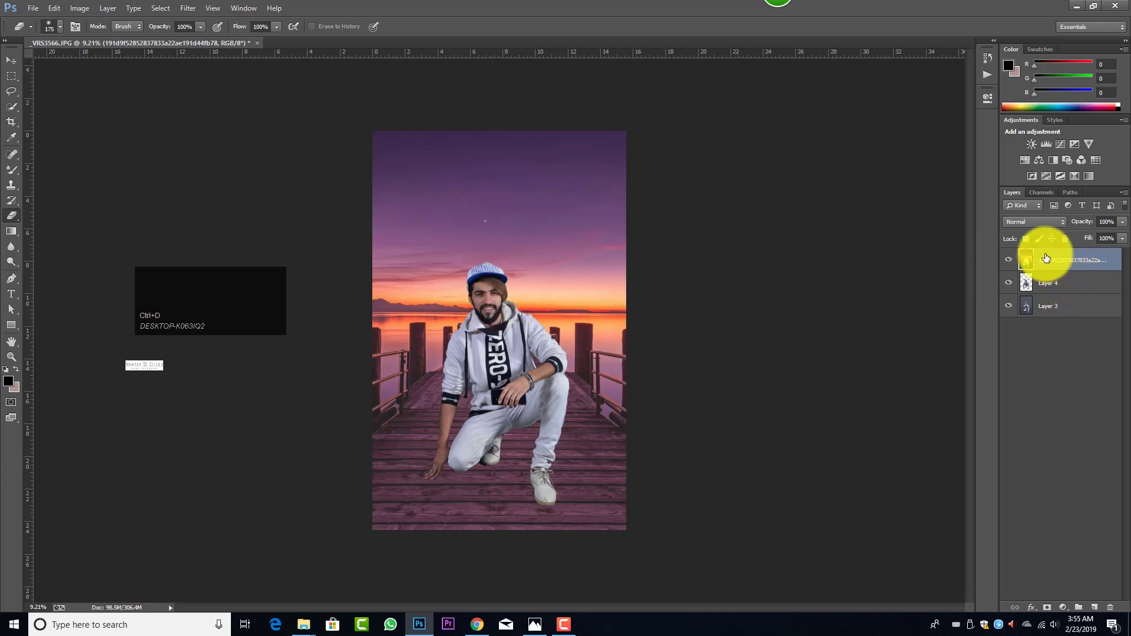
- Set the pier layer's blend mode to Overlay and move it below Layer 4
click(1041, 225)
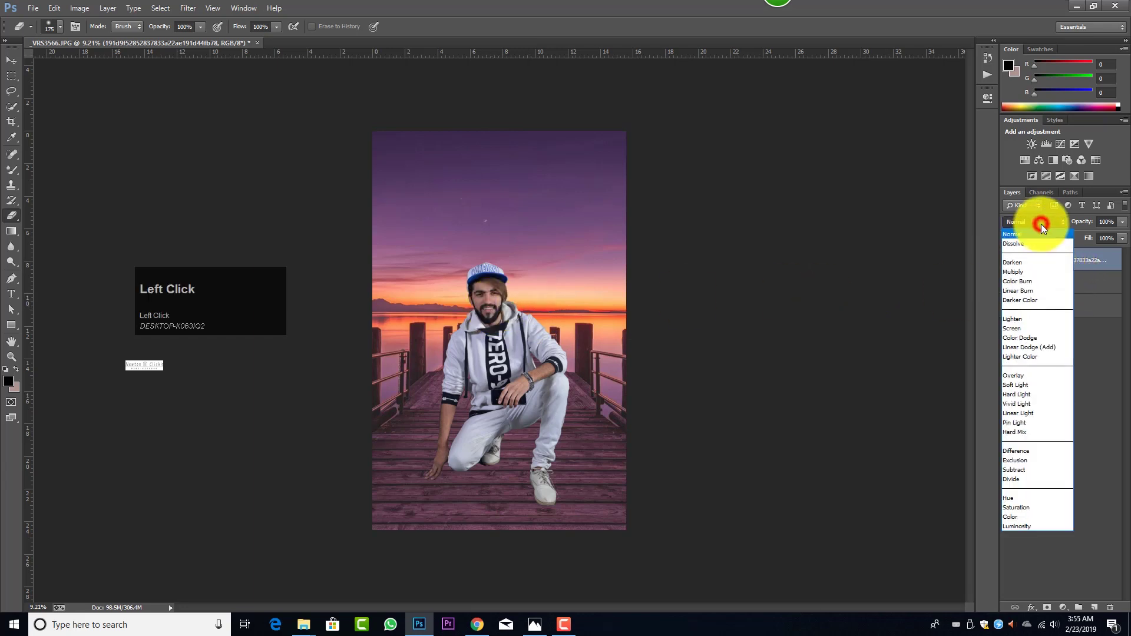
click(1023, 373)
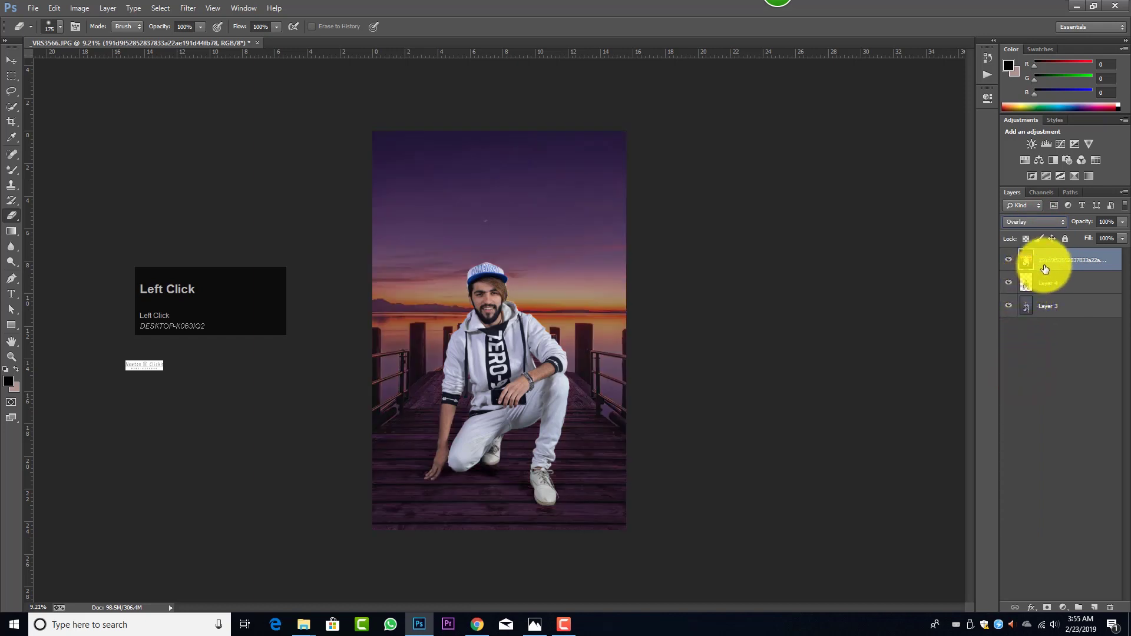
drag(1045, 264, 1051, 293)
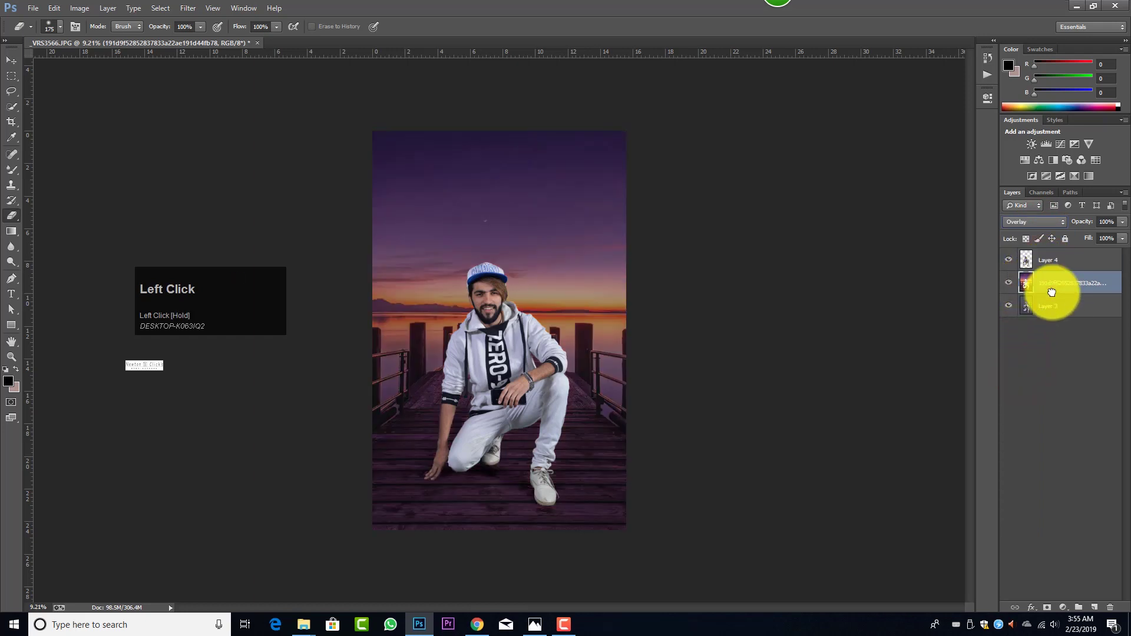
- Lower the pier layer's opacity to 67% and toggle it and Layer 4 off and on to compare the floor shadows
click(1121, 222)
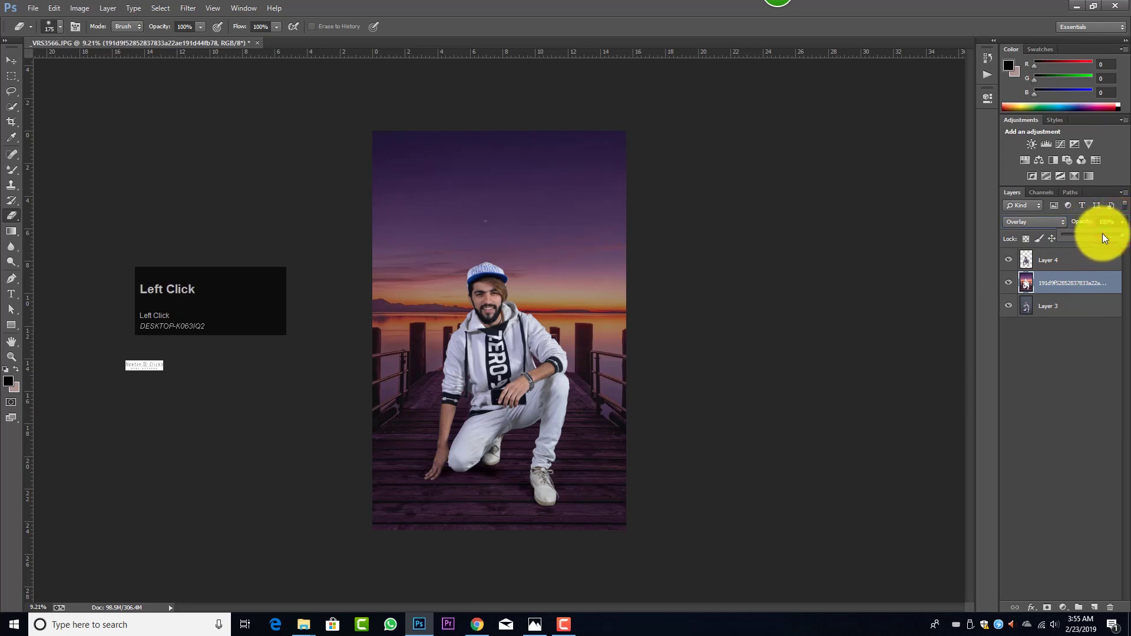
click(1101, 234)
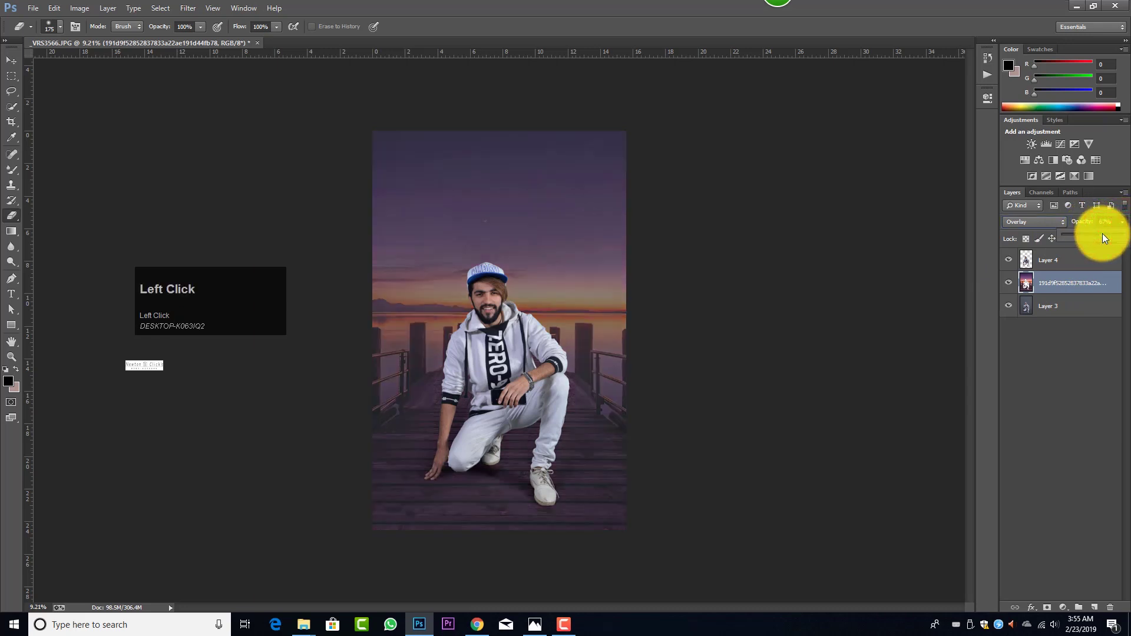
key(alt)
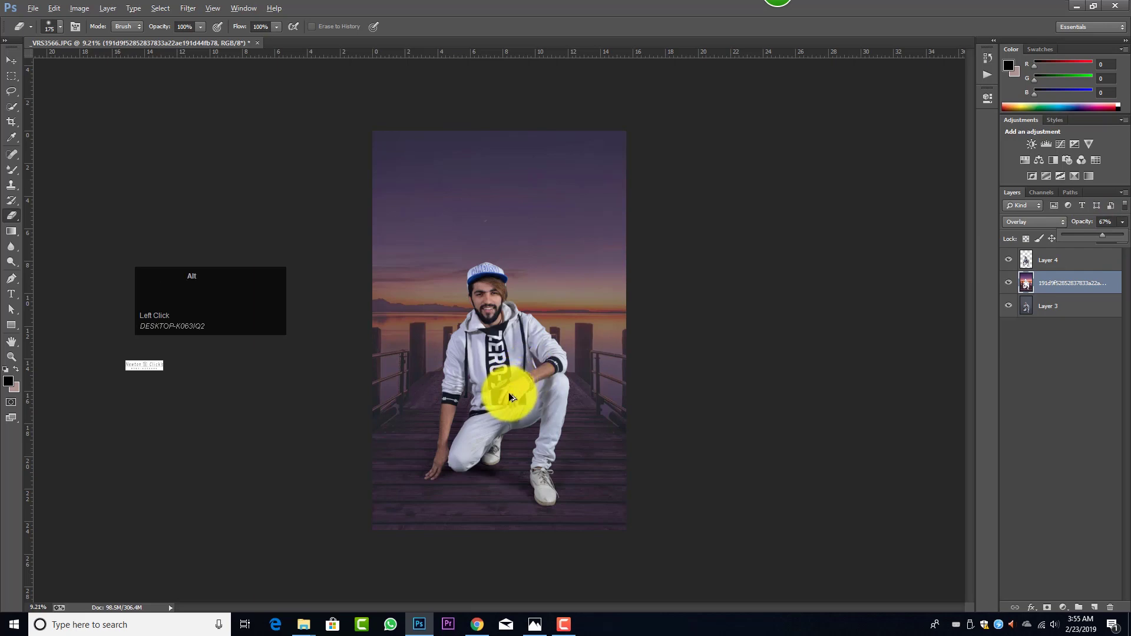
scroll(508, 392, down, 4)
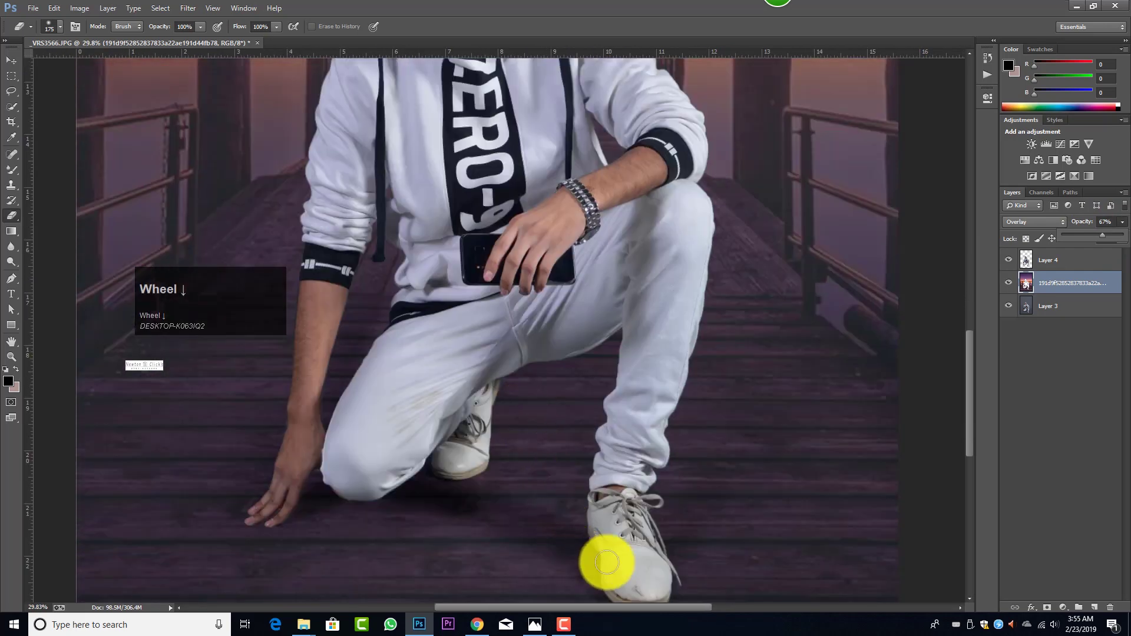
scroll(624, 506, down, 1)
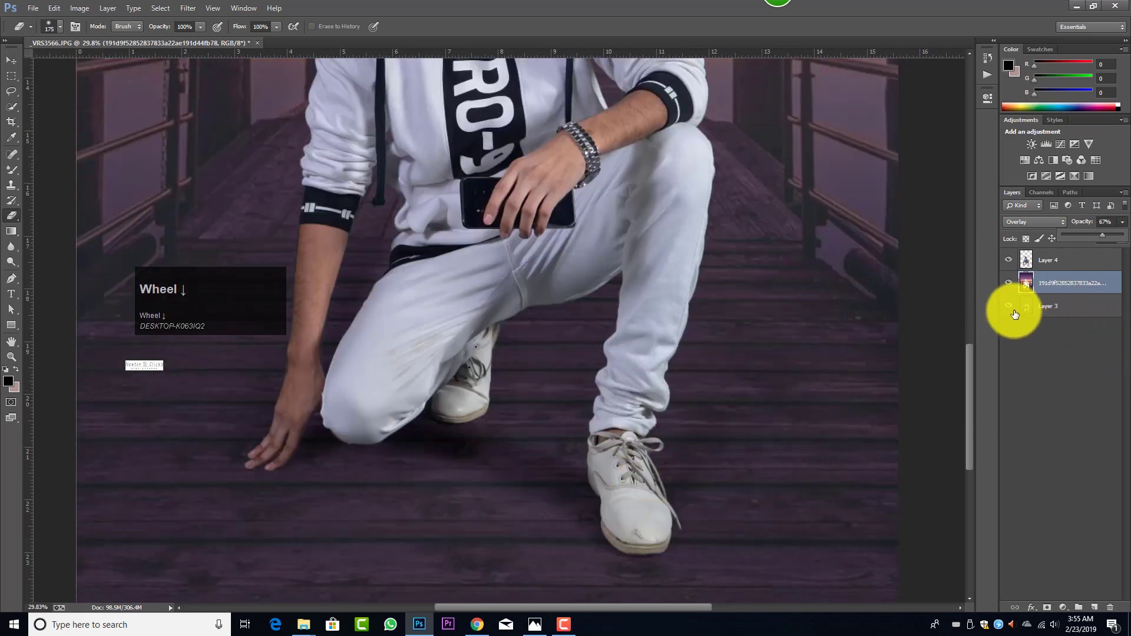
click(1008, 283)
click(1007, 262)
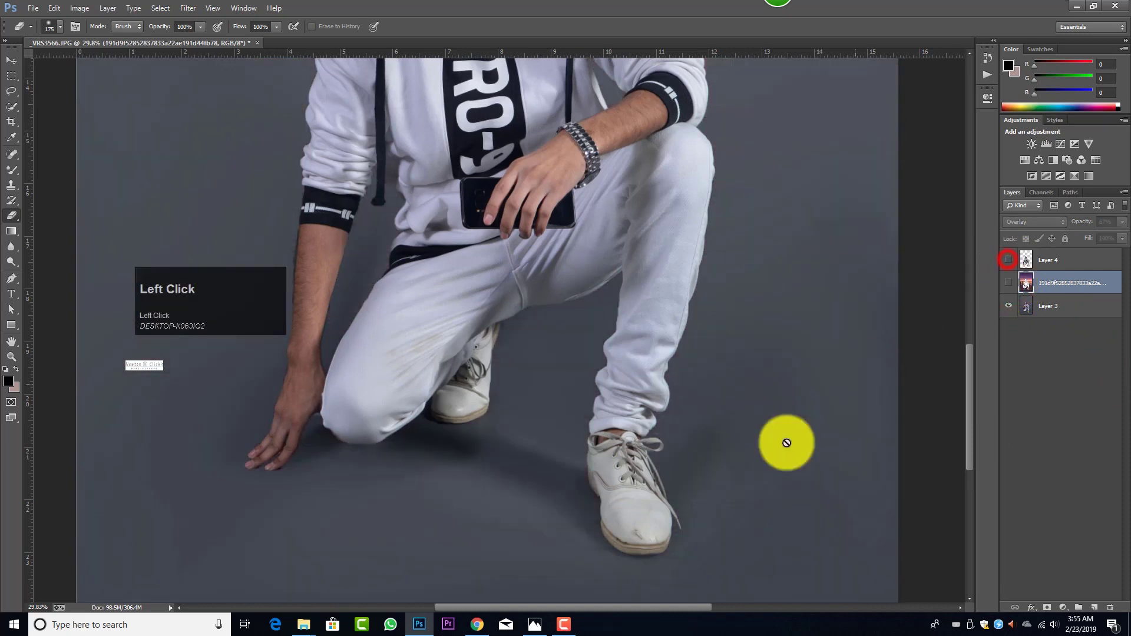
click(1010, 284)
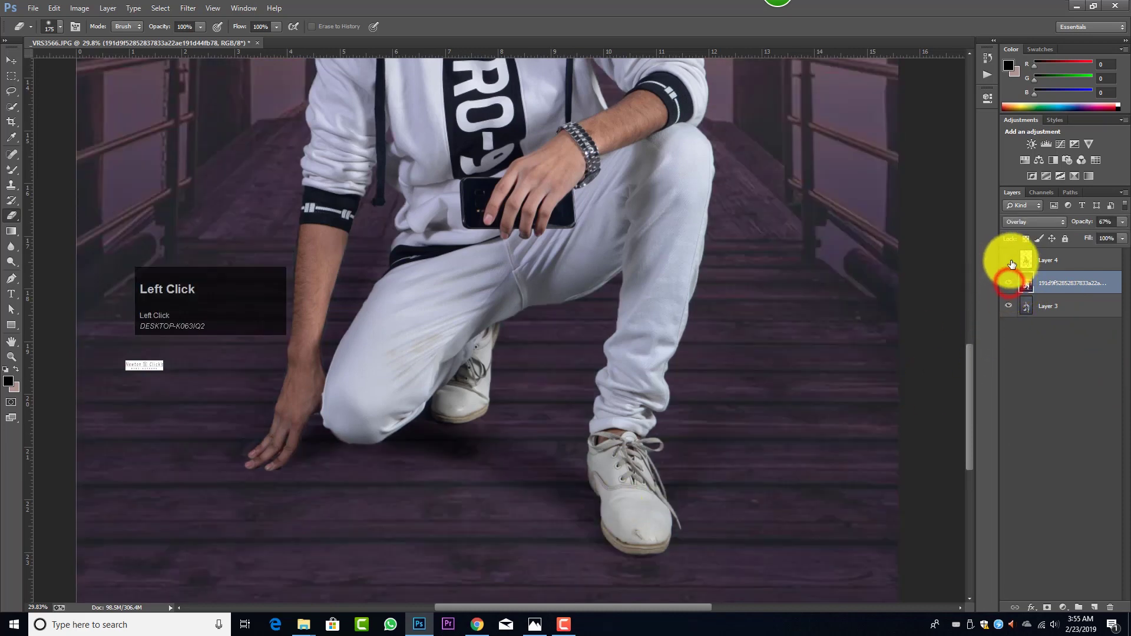
click(1008, 259)
- Set the pier layer's opacity to 71%
scroll(574, 417, down, 2)
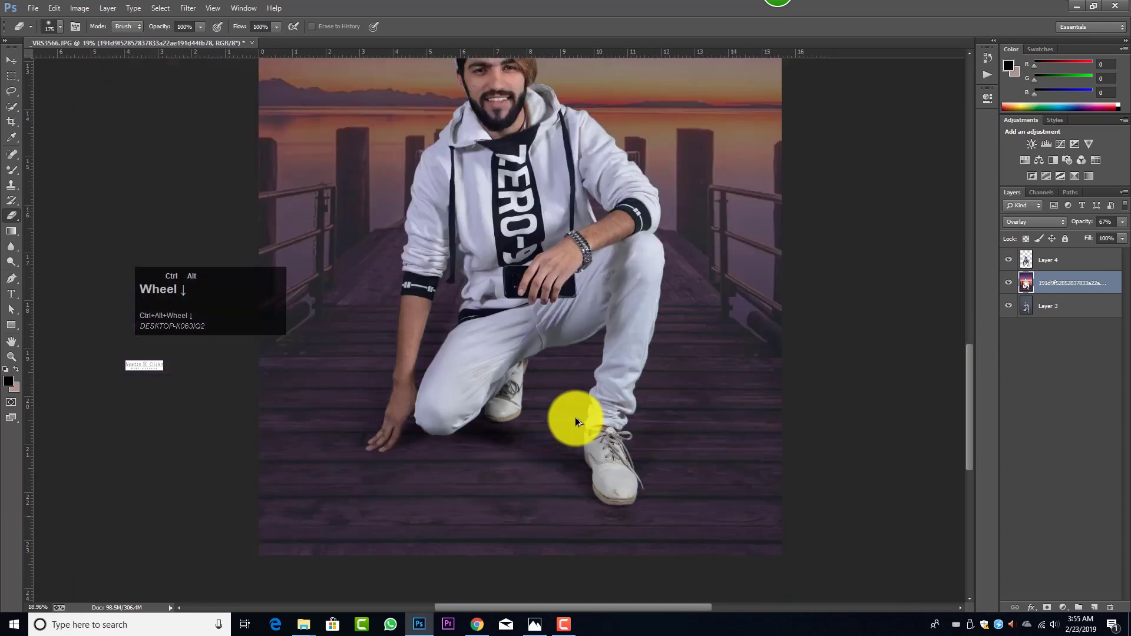
scroll(571, 419, down, 2)
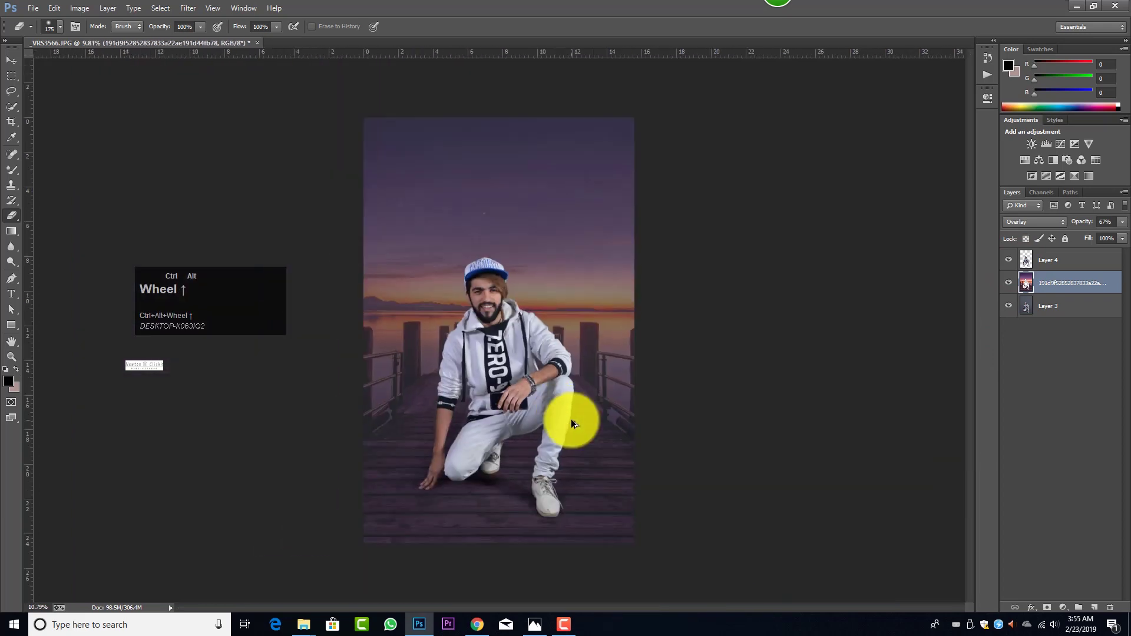
scroll(571, 418, up, 1)
click(1122, 222)
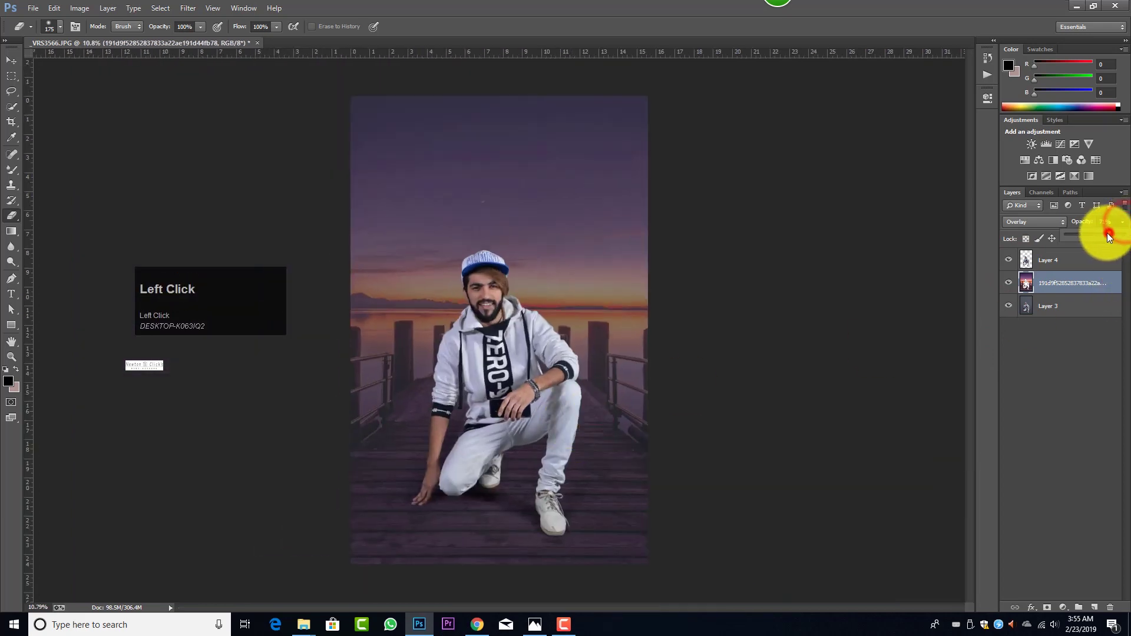
drag(1107, 236, 1104, 233)
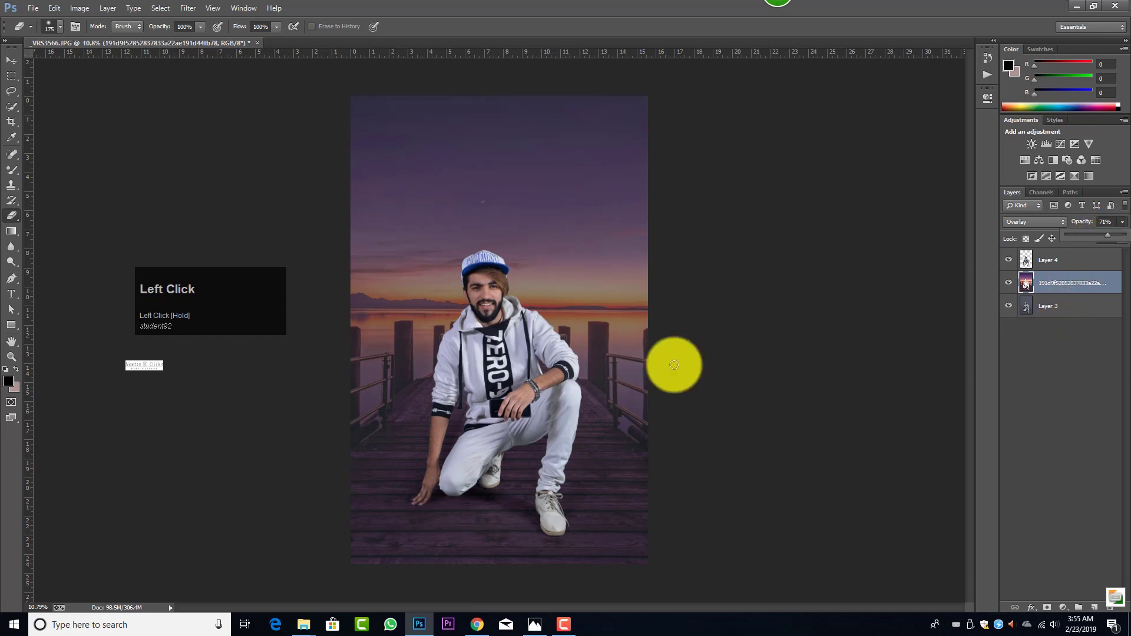
drag(256, 305, 230, 271)
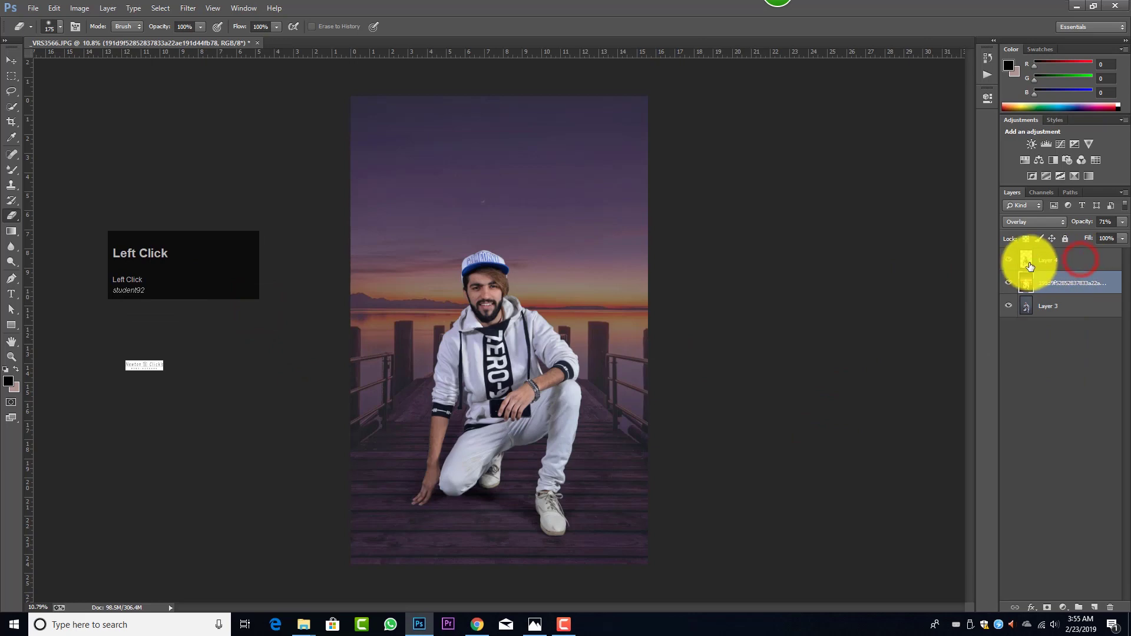
- Set up the Mixer Brush on Layer 4 with 14% Wet and a brush size of 90 for retouching the face
click(1070, 257)
ctrl+alt+scroll(482, 272, up, 10)
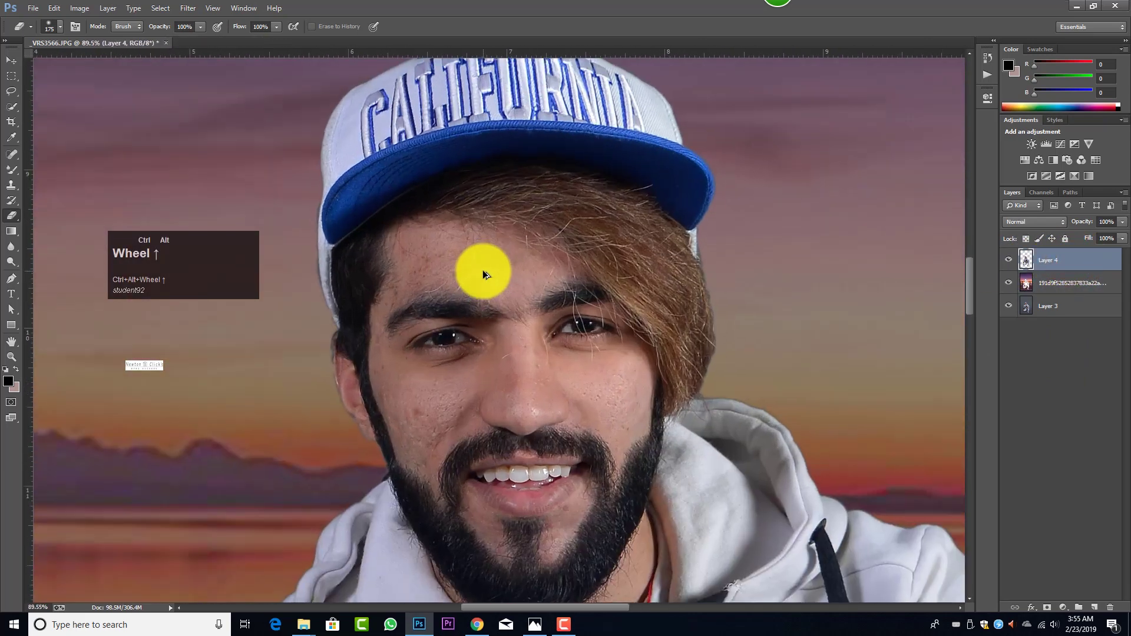
right_click(12, 169)
click(43, 199)
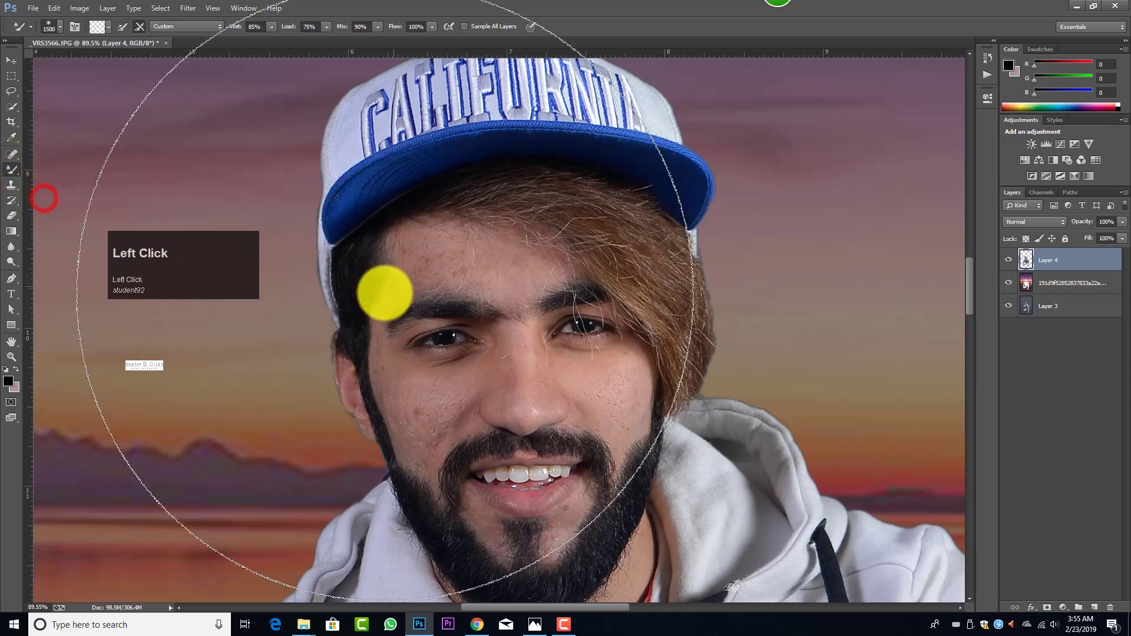
key(bracketleft)
key(bracketleft)
key(bracketleft)
key(bracketleft)
key(bracketleft)
key(bracketleft)
key(bracketleft)
key(bracketleft)
key(bracketleft)
key(bracketleft)
key(bracketleft)
key(bracketleft)
key(bracketleft)
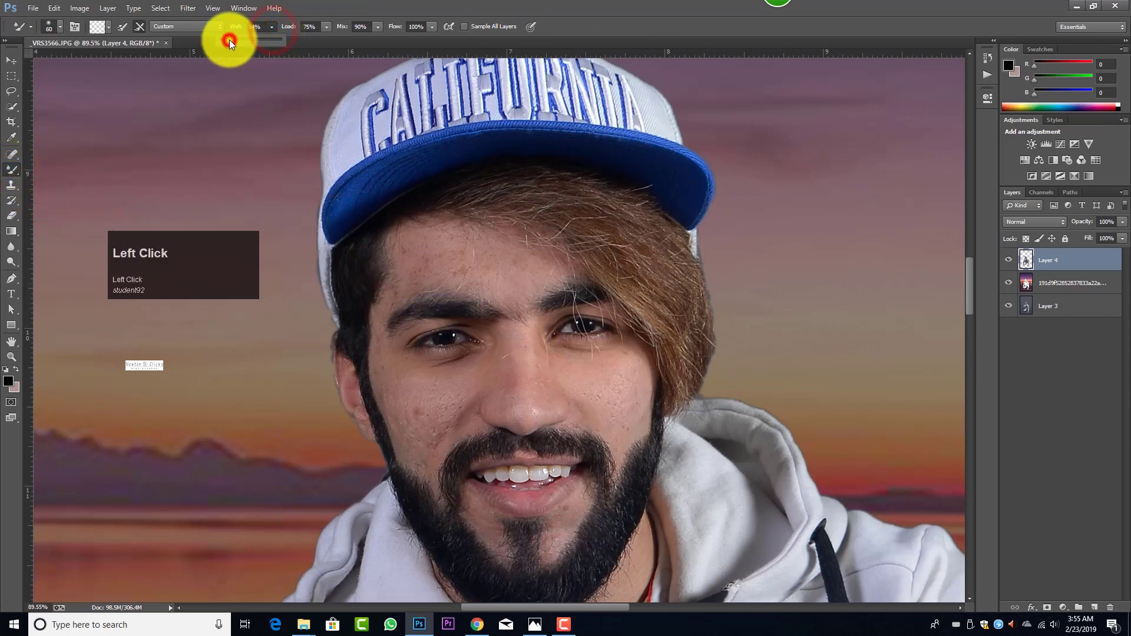
click(303, 8)
key(bracketright)
key(bracketright)
key(bracketright)
key(bracketright)
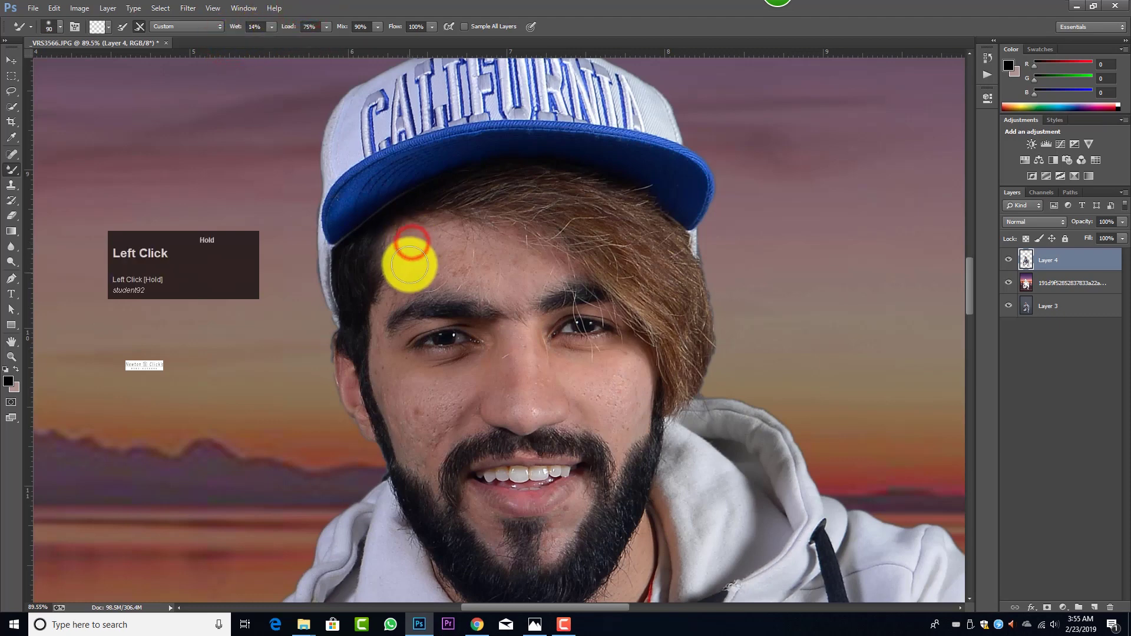
- Smooth the skin of the man's forehead with the Mixer Brush
mouse_move(408, 242)
mouse_down()
mouse_move(465, 240)
mouse_move(535, 269)
mouse_move(409, 271)
mouse_move(410, 244)
mouse_move(484, 276)
mouse_move(515, 280)
mouse_move(526, 265)
mouse_move(399, 291)
mouse_move(382, 305)
mouse_move(438, 266)
mouse_move(434, 276)
mouse_move(477, 278)
mouse_up()
key(bracketleft)
key(bracketleft)
scroll(489, 291, down, 2)
- Smooth the skin on the man's cheeks and nose with the Mixer Brush, adjusting the brush size to each area
key(bracketright)
key(bracketright)
key(bracketright)
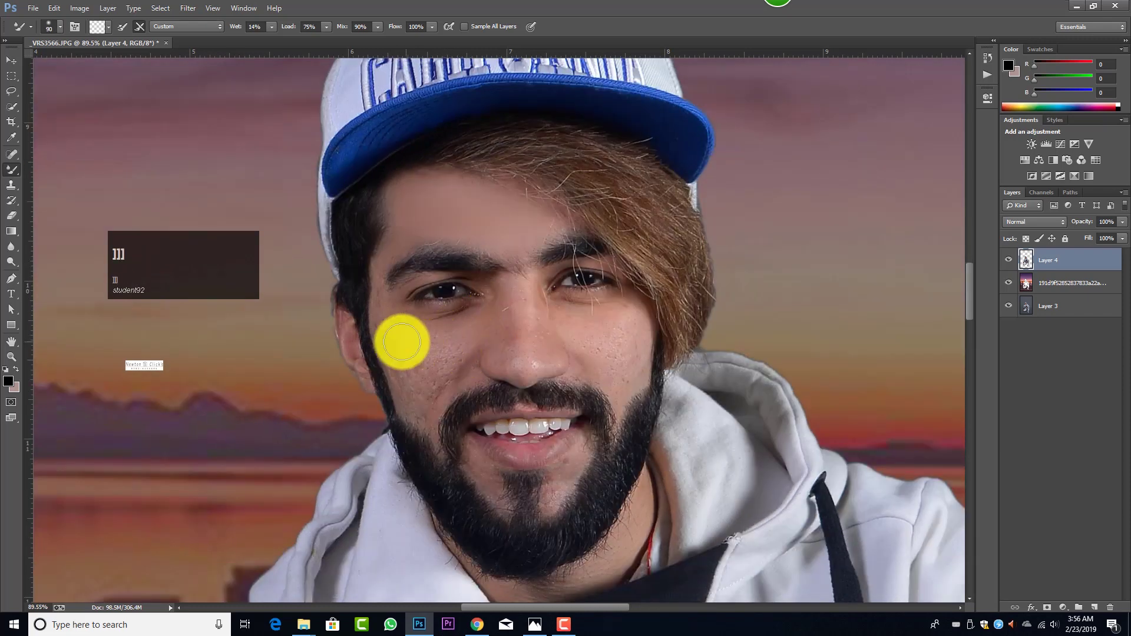
mouse_move(404, 352)
mouse_down()
mouse_move(421, 412)
mouse_move(381, 306)
mouse_move(453, 369)
mouse_move(465, 353)
mouse_up()
key(bracketleft)
key(bracketleft)
key(bracketright)
key(bracketright)
drag(523, 310, 515, 259)
mouse_move(512, 239)
mouse_down()
mouse_move(517, 288)
mouse_move(496, 358)
mouse_up()
drag(439, 364, 455, 358)
drag(580, 318, 570, 316)
drag(628, 371, 624, 366)
mouse_move(546, 364)
mouse_down()
mouse_move(512, 356)
mouse_move(500, 331)
mouse_up()
- Blend the remaining small patches of skin on the face with a smaller Mixer Brush
key(bracketleft)
key(bracketleft)
scroll(605, 392, down, 1)
drag(480, 404, 502, 414)
scroll(502, 414, up, 3)
drag(553, 381, 392, 375)
click(434, 242)
key(bracketright)
- Brighten parts of the man's face with the Dodge tool, using the Midtones range at 7% exposure
click(11, 262)
drag(493, 366, 488, 384)
drag(471, 411, 454, 440)
scroll(530, 399, down, 2)
scroll(570, 422, down, 10)
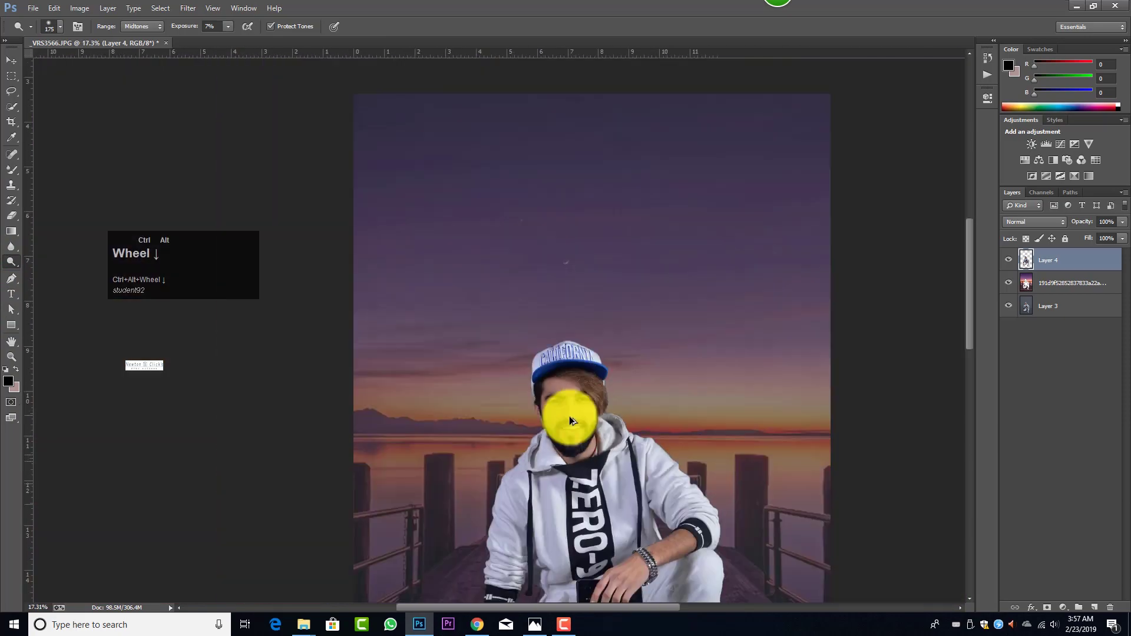
- Smooth further skin areas of the man with the Mixer Brush at size 175
scroll(570, 422, up, 10)
click(11, 170)
drag(642, 449, 649, 436)
scroll(575, 486, down, 10)
scroll(479, 430, up, 5)
click(384, 441)
scroll(424, 405, down, 5)
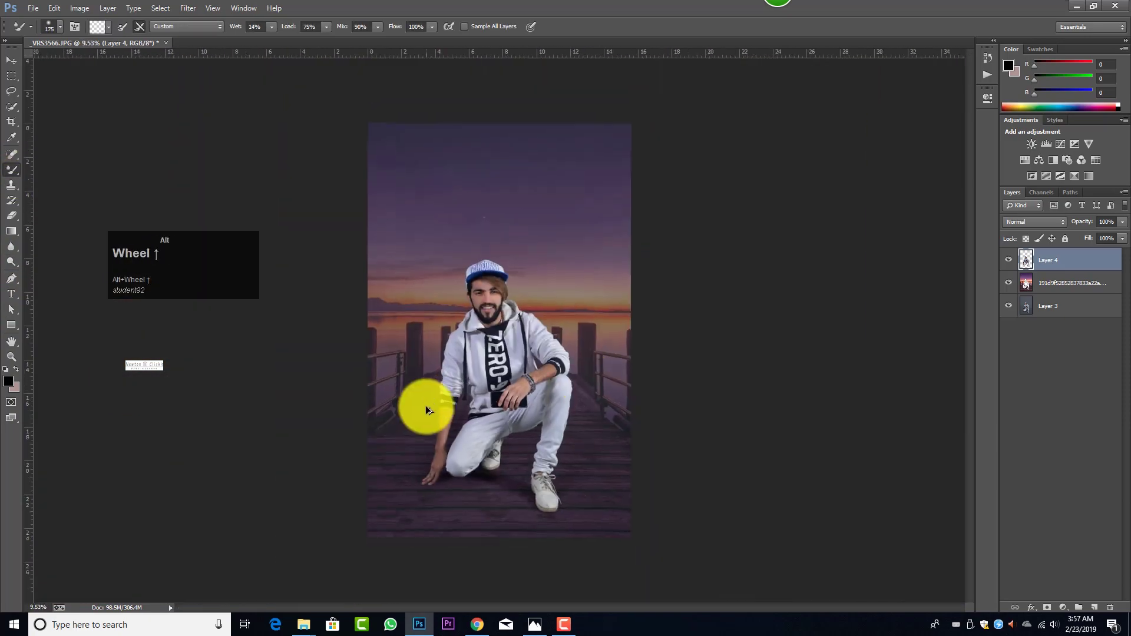
click(11, 107)
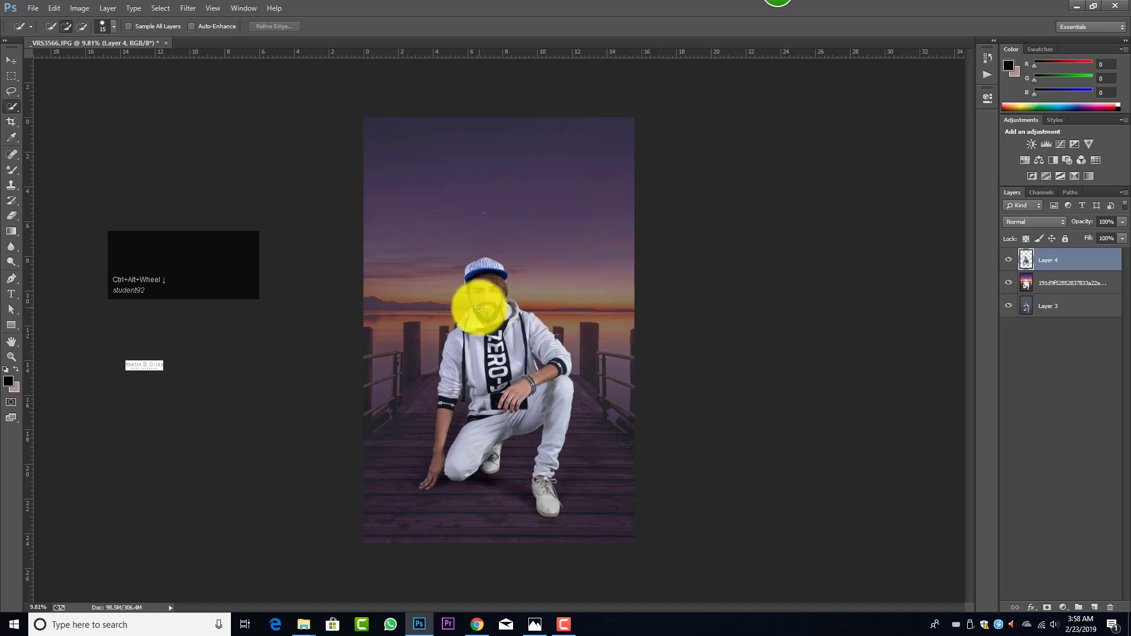
scroll(540, 386, up, 4)
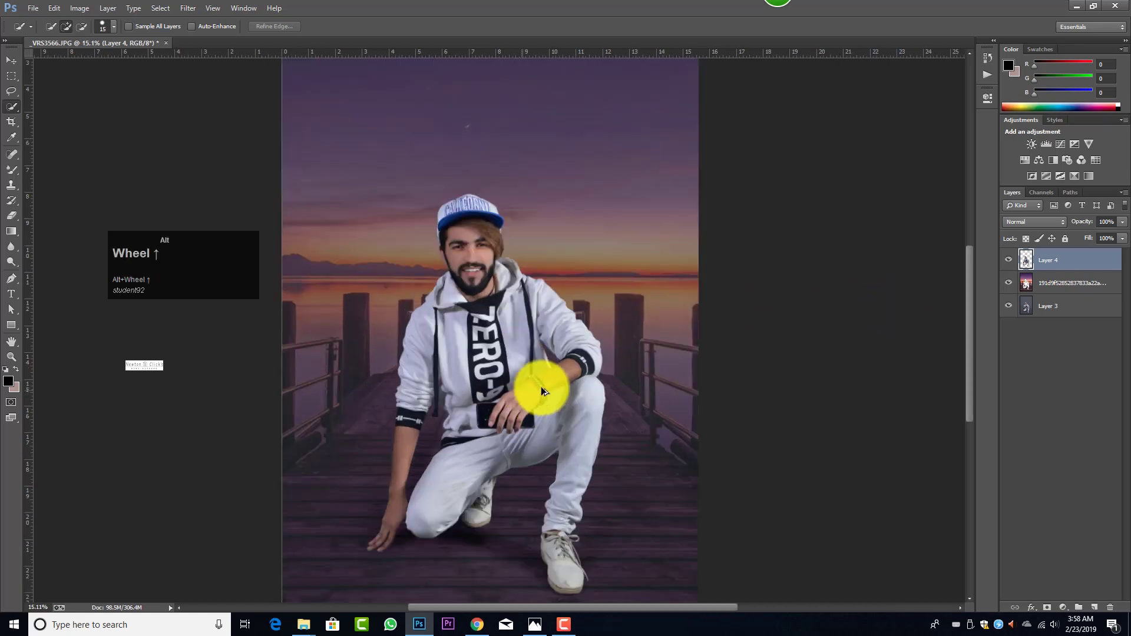
scroll(426, 180, up, 1)
scroll(427, 185, down, 3)
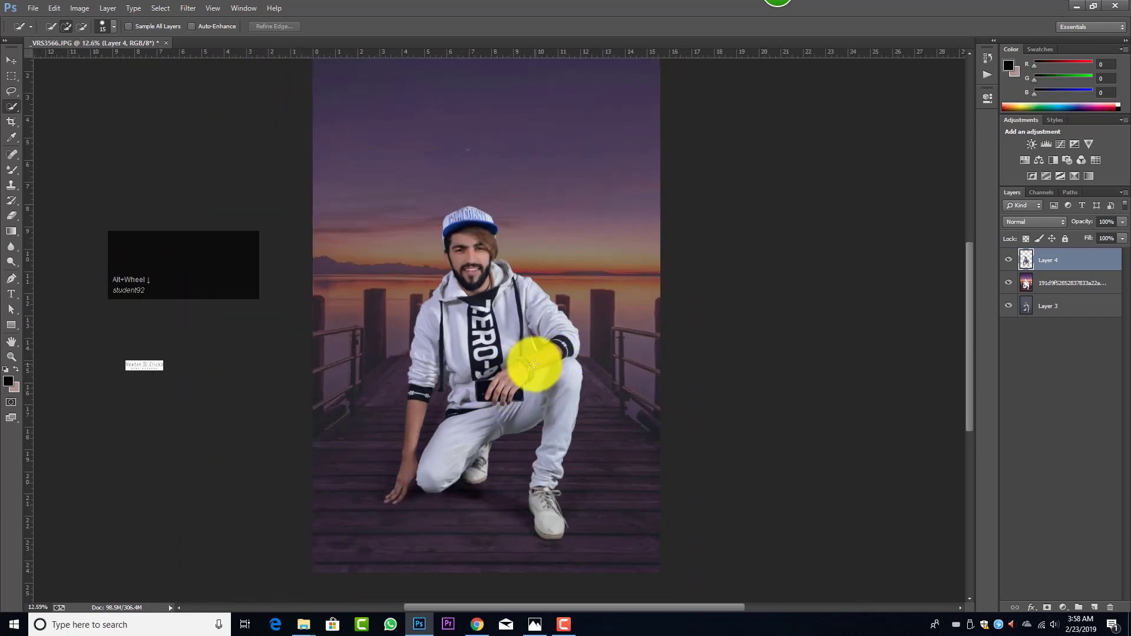
- Smooth the skin of the hand and forearm resting on the knee with the Mixer Brush at size 200
right_click(7, 173)
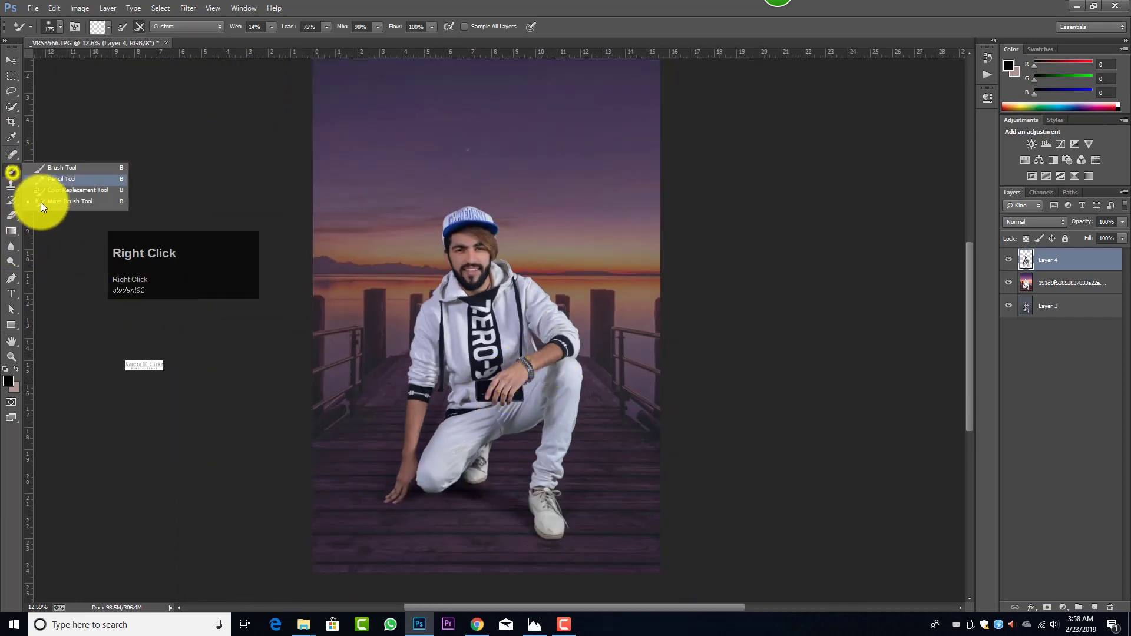
click(42, 203)
scroll(545, 357, up, 4)
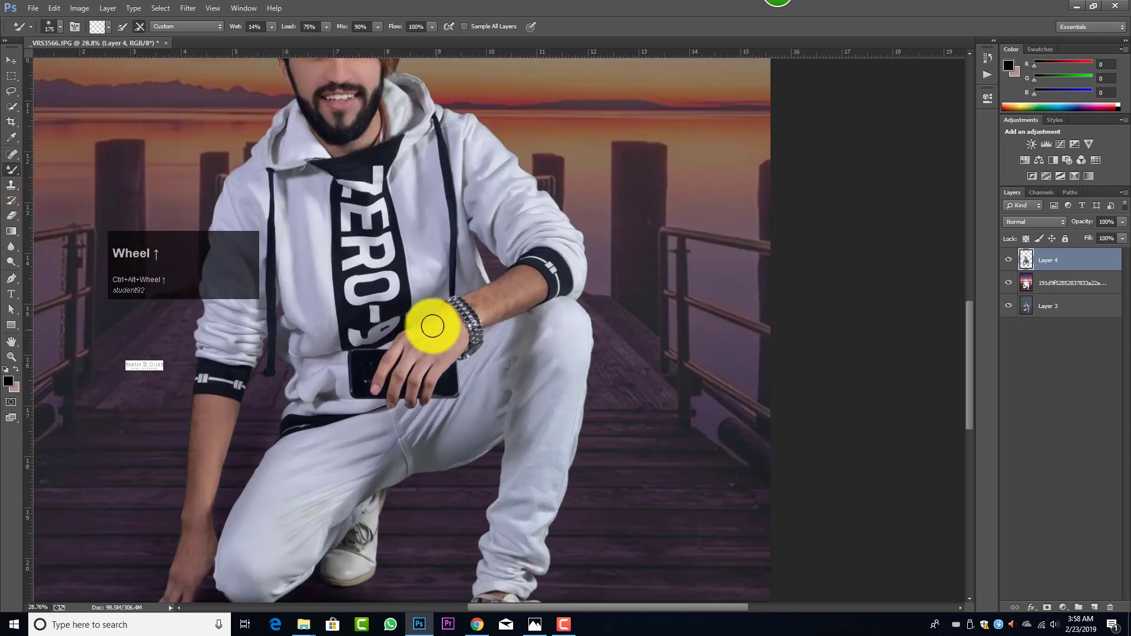
key(])
drag(439, 334, 516, 291)
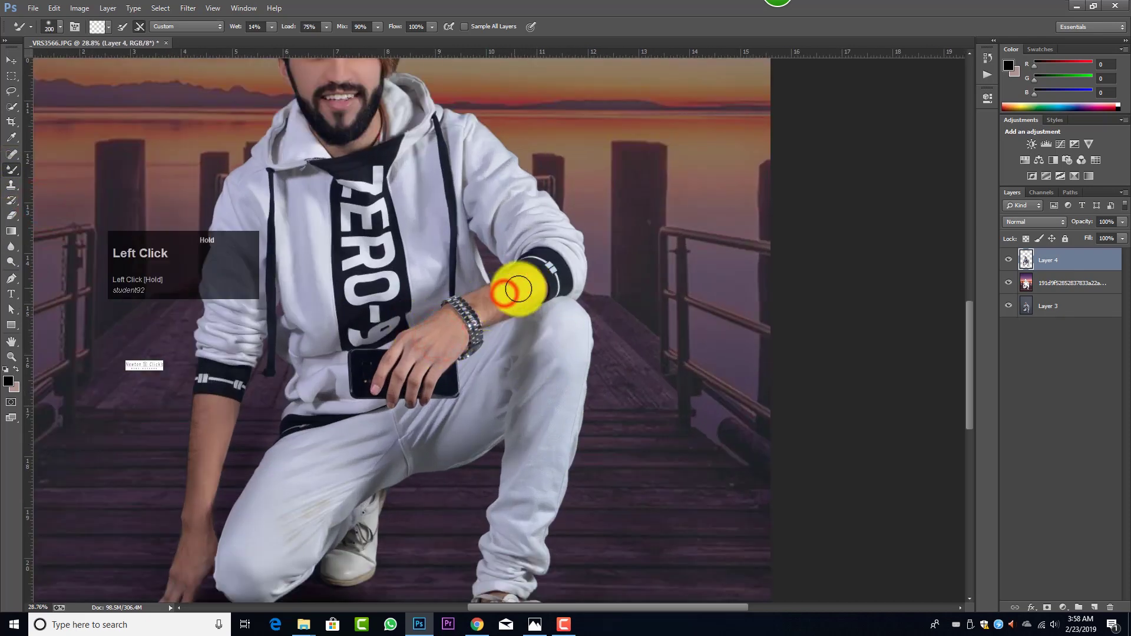
scroll(475, 333, down, 1)
scroll(475, 334, down, 8)
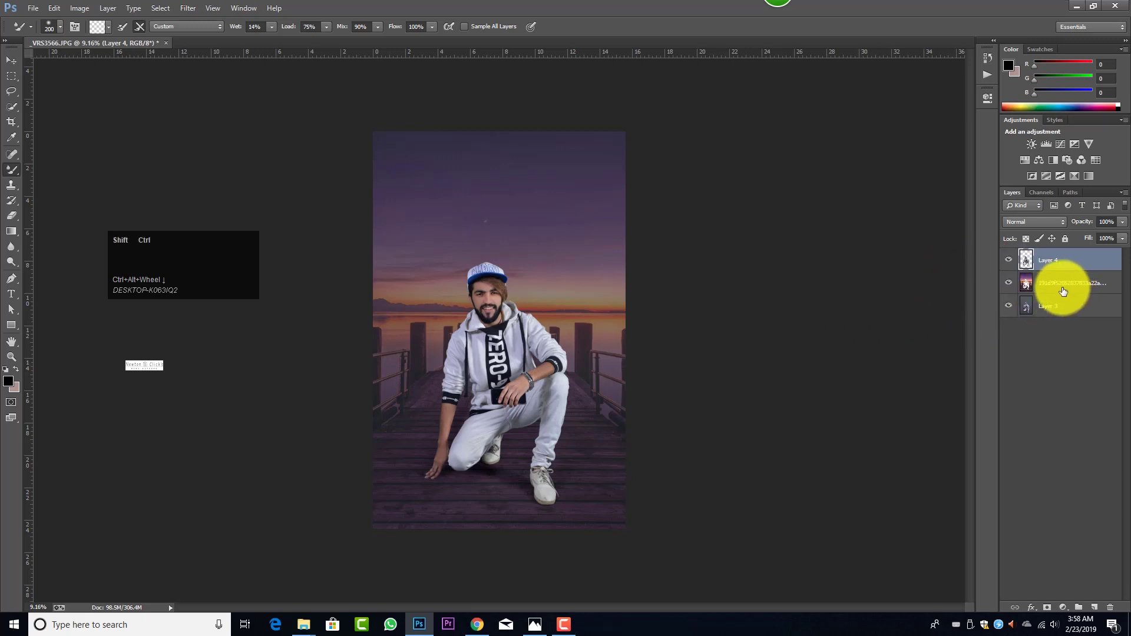
- Merge all visible layers into one and apply the Portraiture filter with the Smoothing: Normal preset
key(ctrl+shift+e)
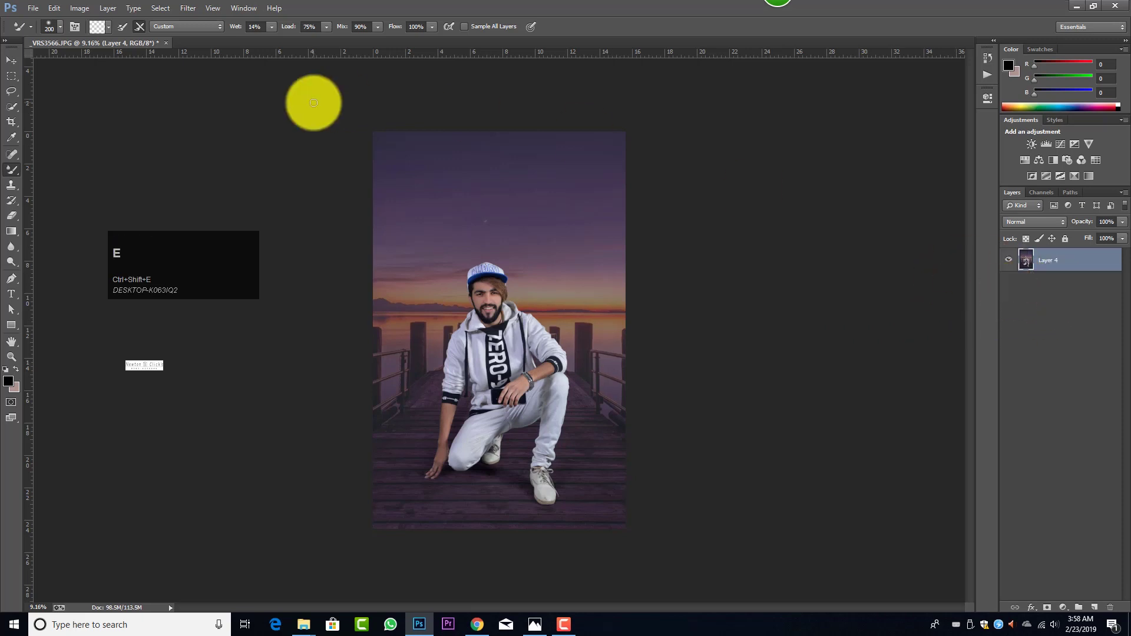
click(191, 9)
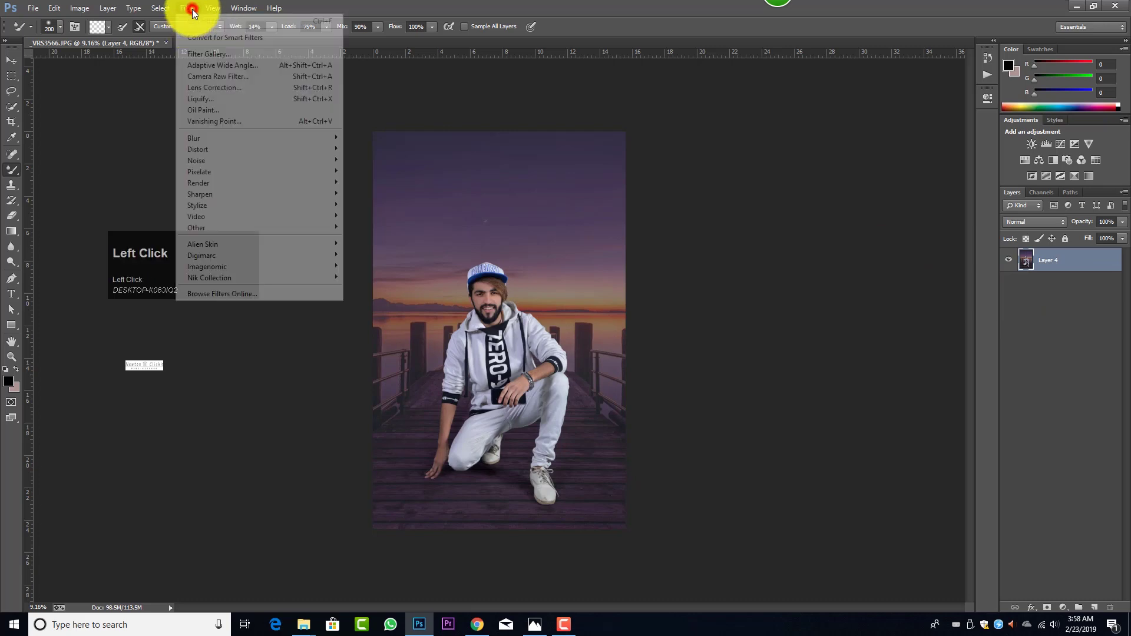
click(353, 263)
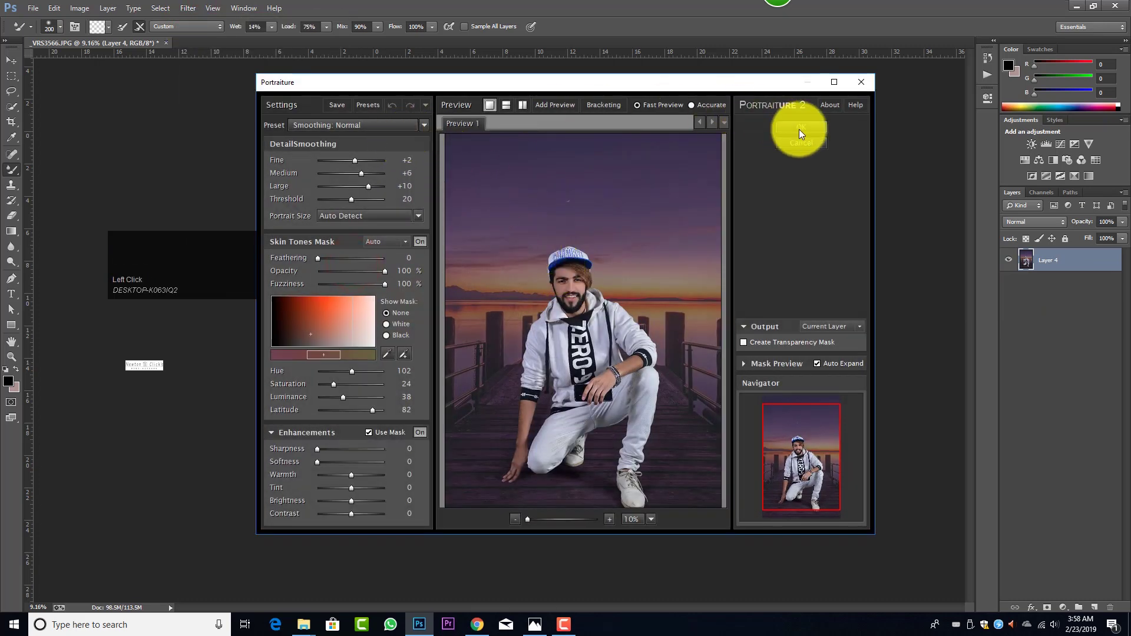
click(799, 128)
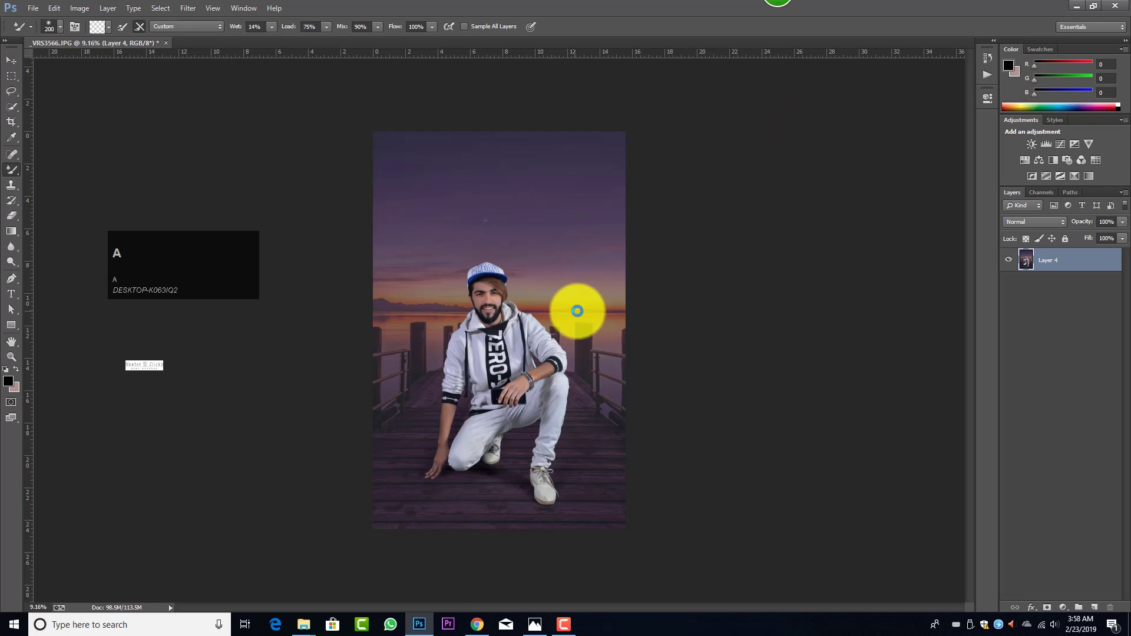
- Adjust the merged image's Camera Raw basic tones to Contrast +1, Highlights +23, Shadows +24, Whites +23 and Blacks +9, with a slight Clarity increase
key(ctrl+shift+a)
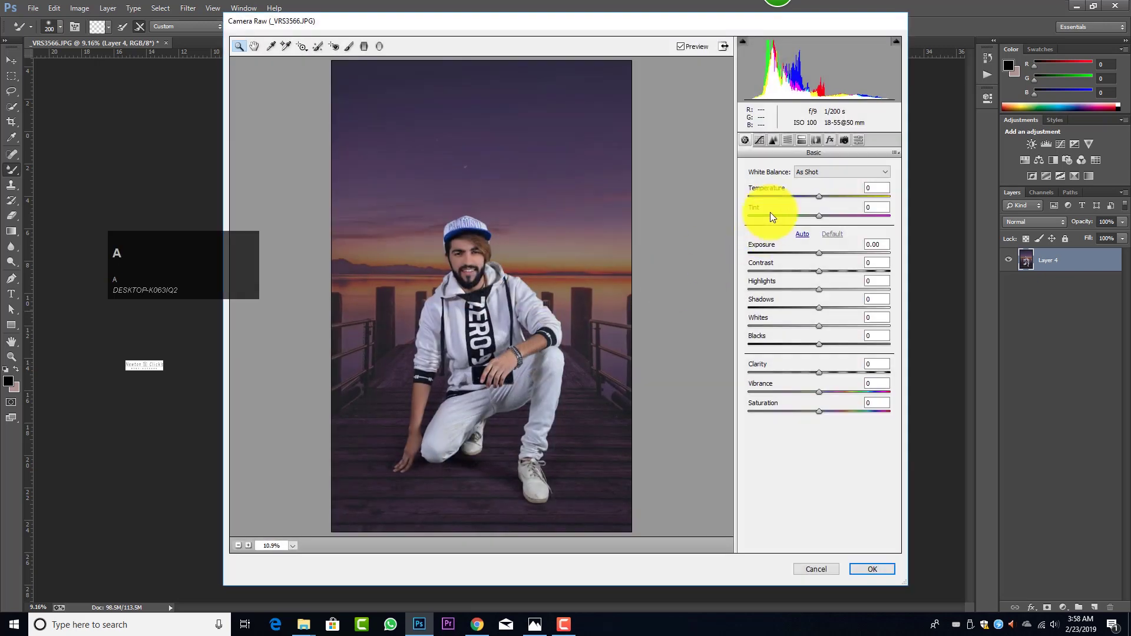
click(787, 140)
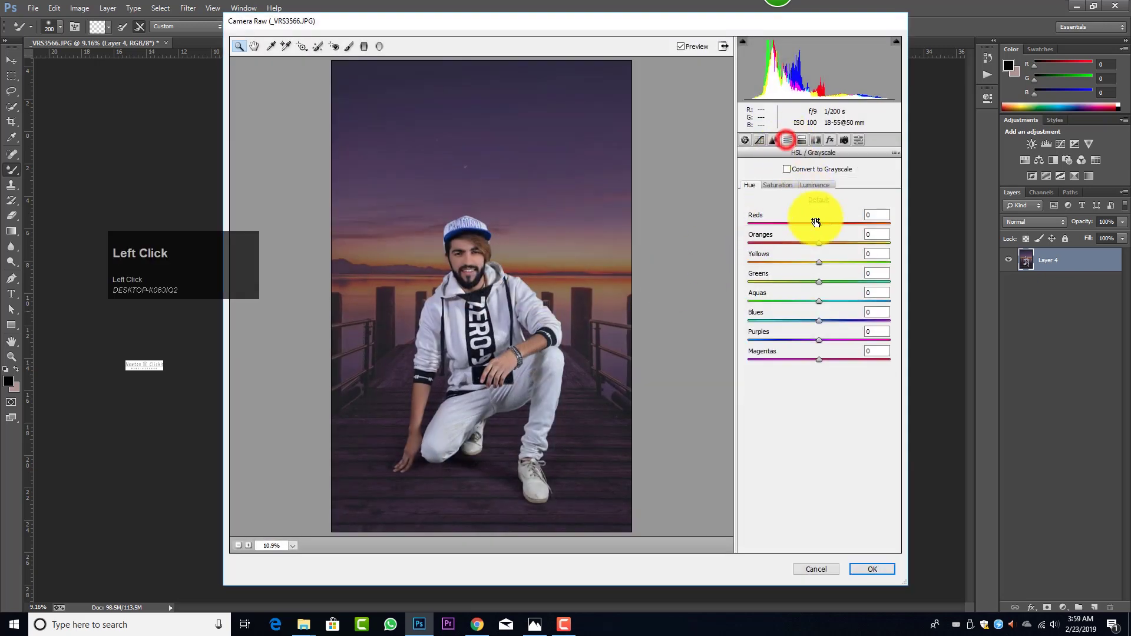
click(745, 141)
drag(817, 307, 820, 267)
drag(820, 326, 824, 373)
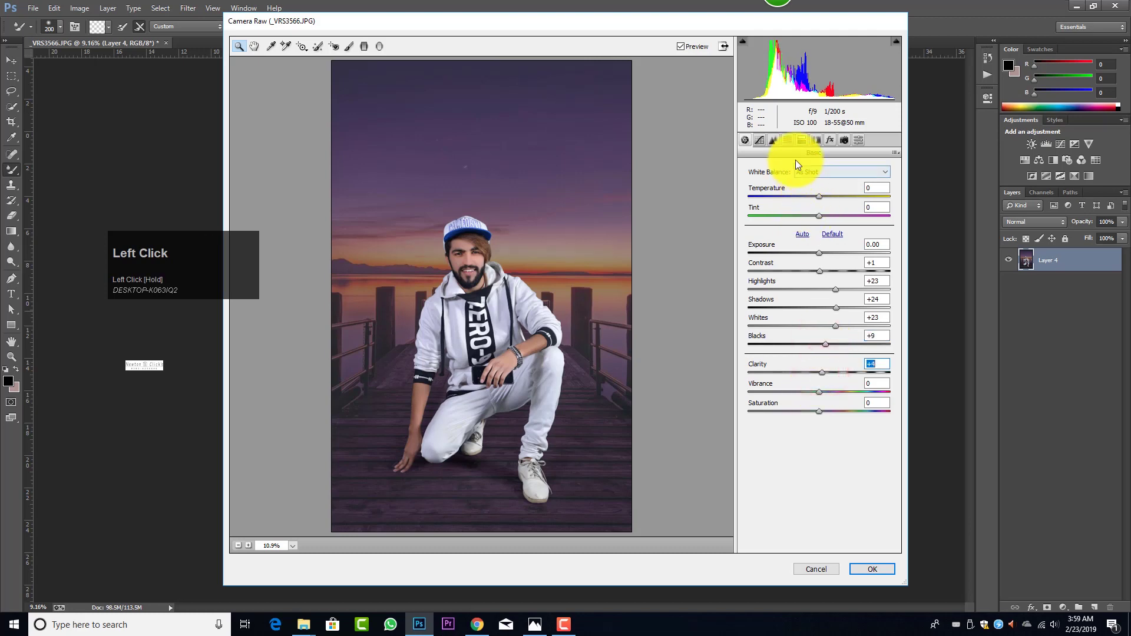
- Set the Camera Raw HSL values to Oranges saturation -10, Oranges luminance +23 and Reds saturation +40, and apply the filter
click(787, 139)
click(777, 185)
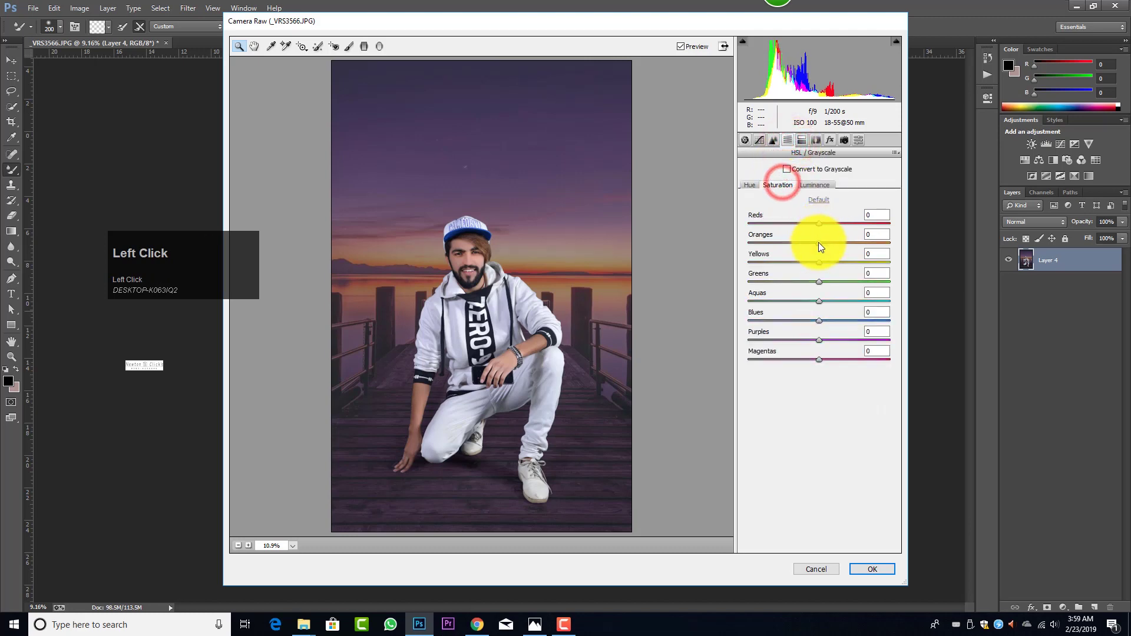
drag(818, 242, 835, 242)
click(820, 186)
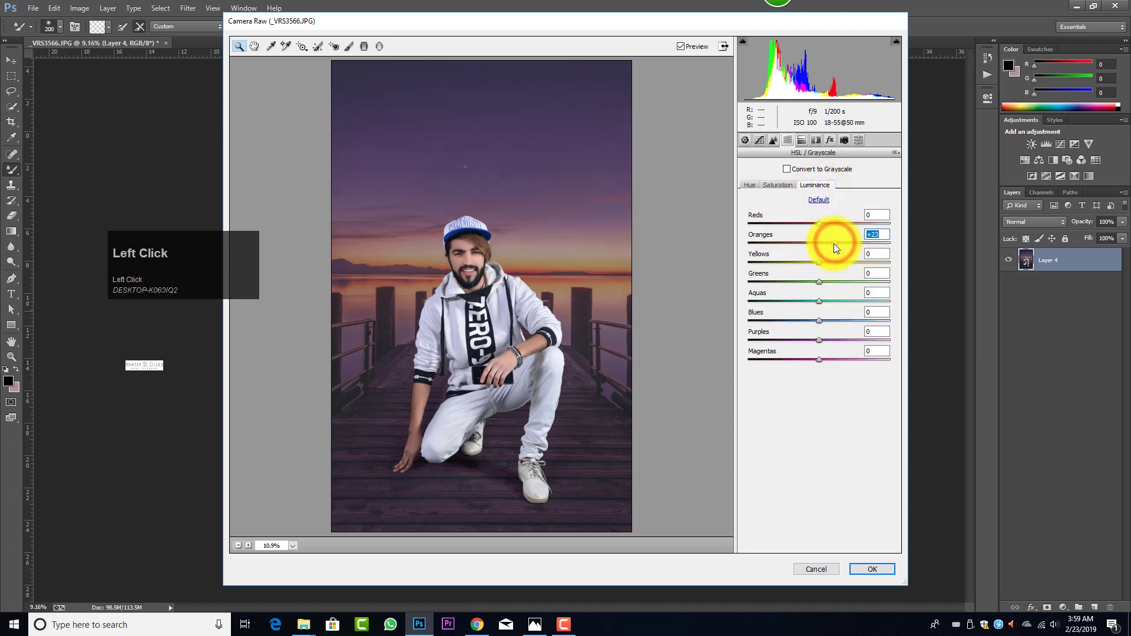
click(780, 185)
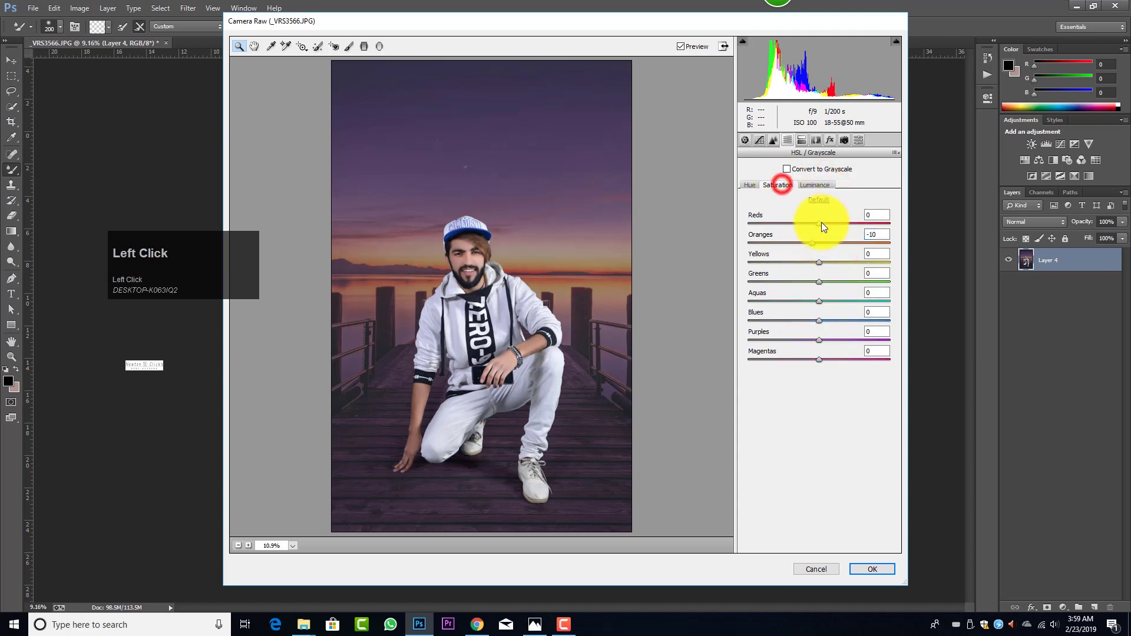
drag(820, 224, 848, 221)
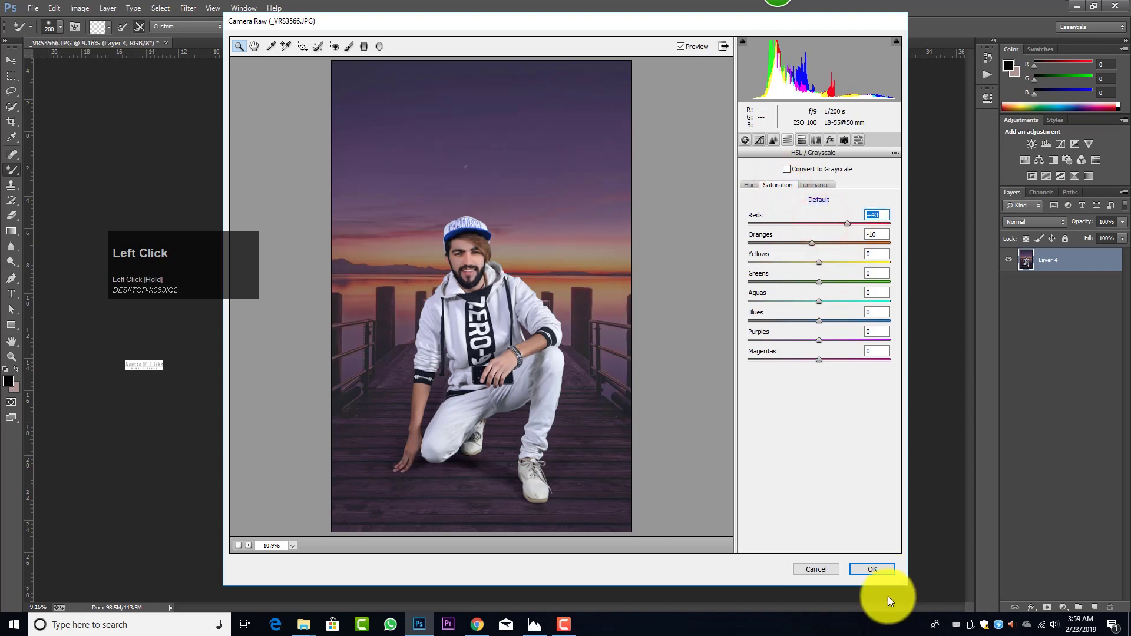
click(881, 573)
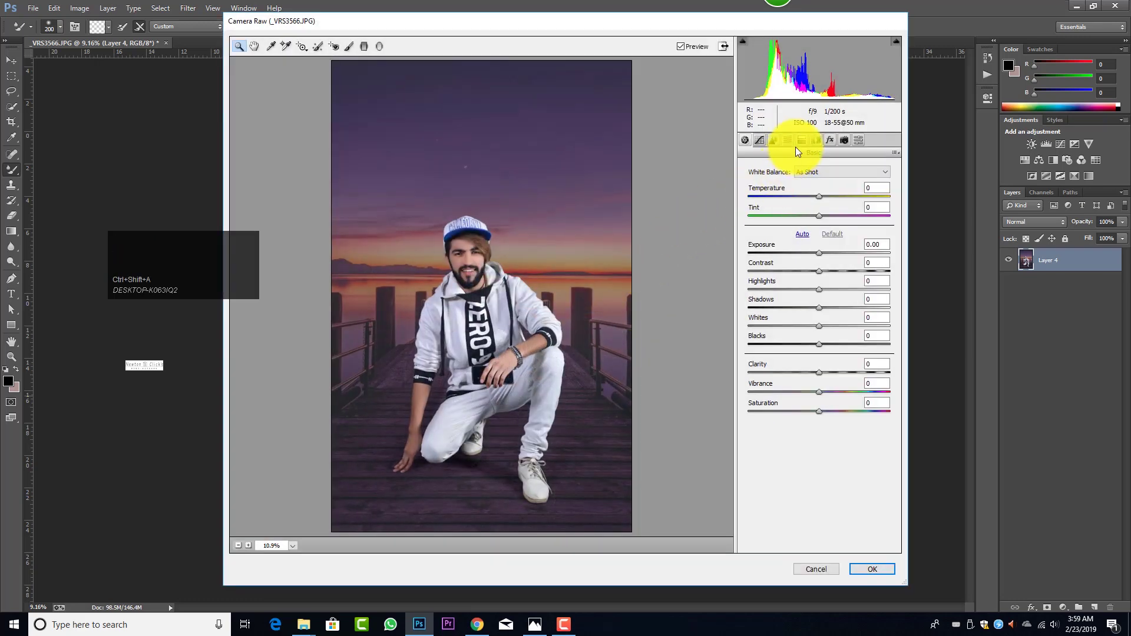
- Apply Camera Raw split toning with Highlights hue 131 and saturation 20, and Shadows hue 24 and saturation 9
click(801, 140)
drag(748, 206, 799, 186)
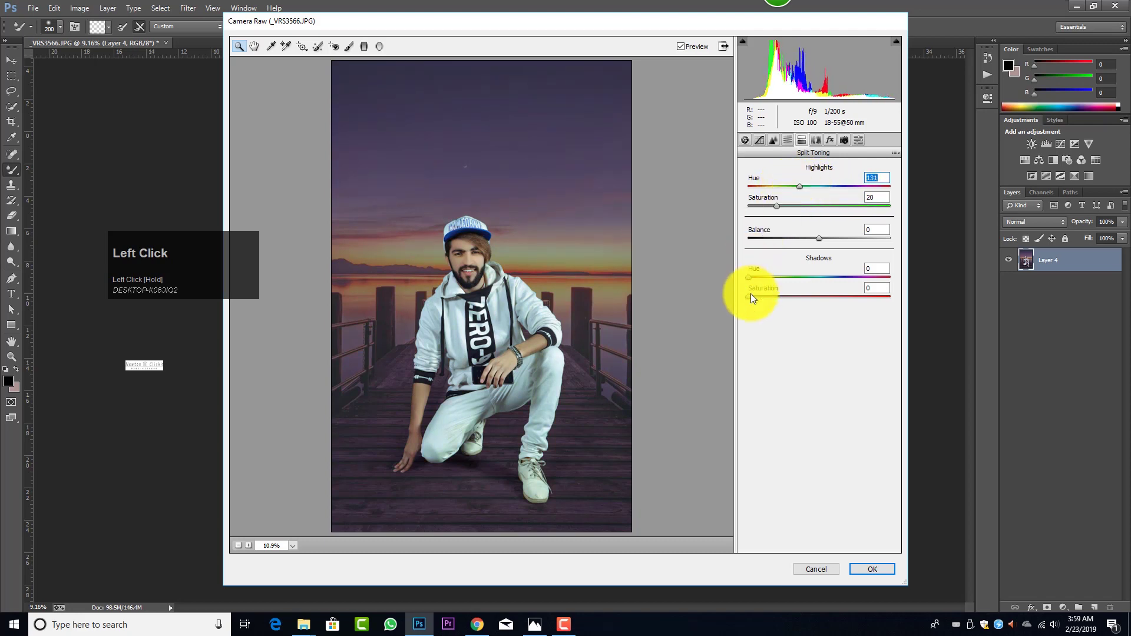
mouse_move(751, 295)
mouse_down()
mouse_move(771, 293)
mouse_move(765, 278)
mouse_move(890, 282)
mouse_move(822, 269)
mouse_move(767, 296)
mouse_up()
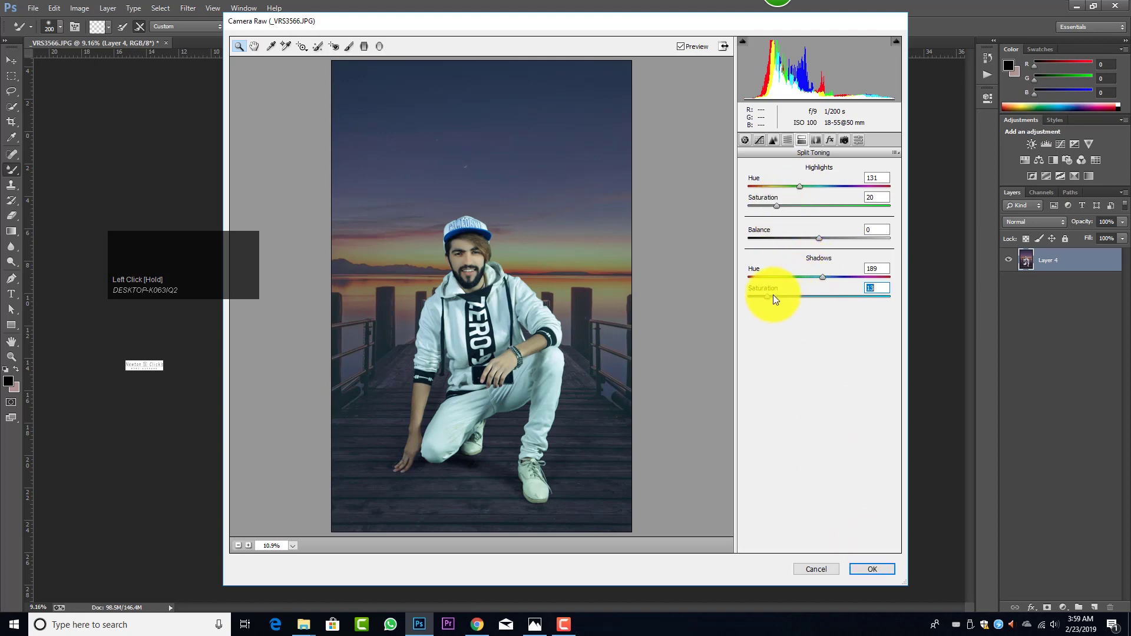
drag(766, 296, 761, 297)
drag(823, 277, 760, 274)
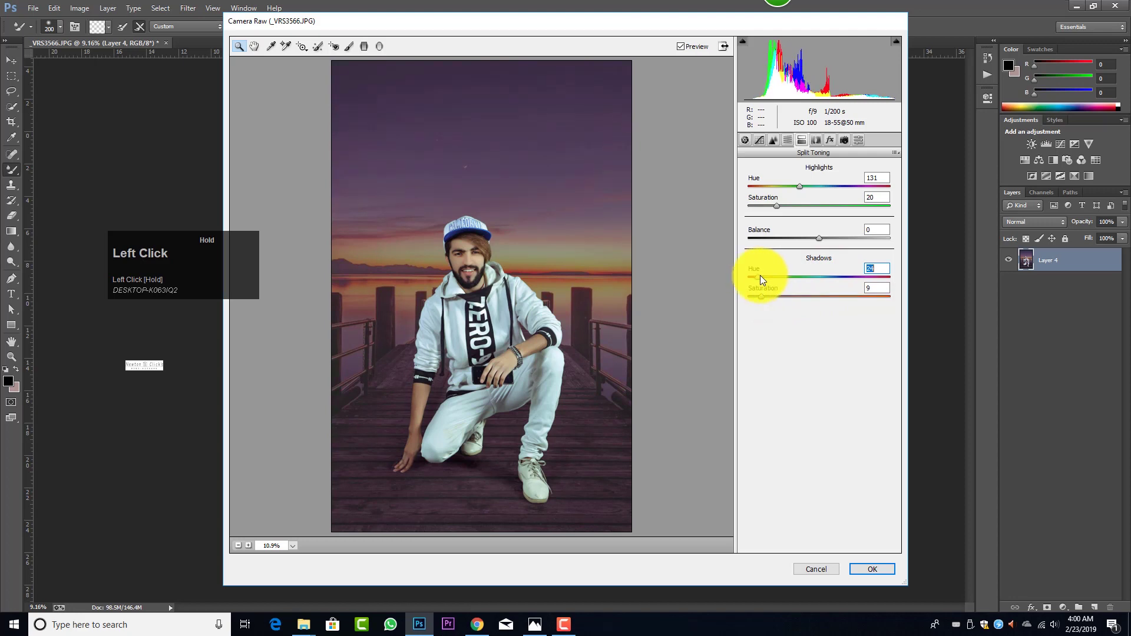
click(871, 567)
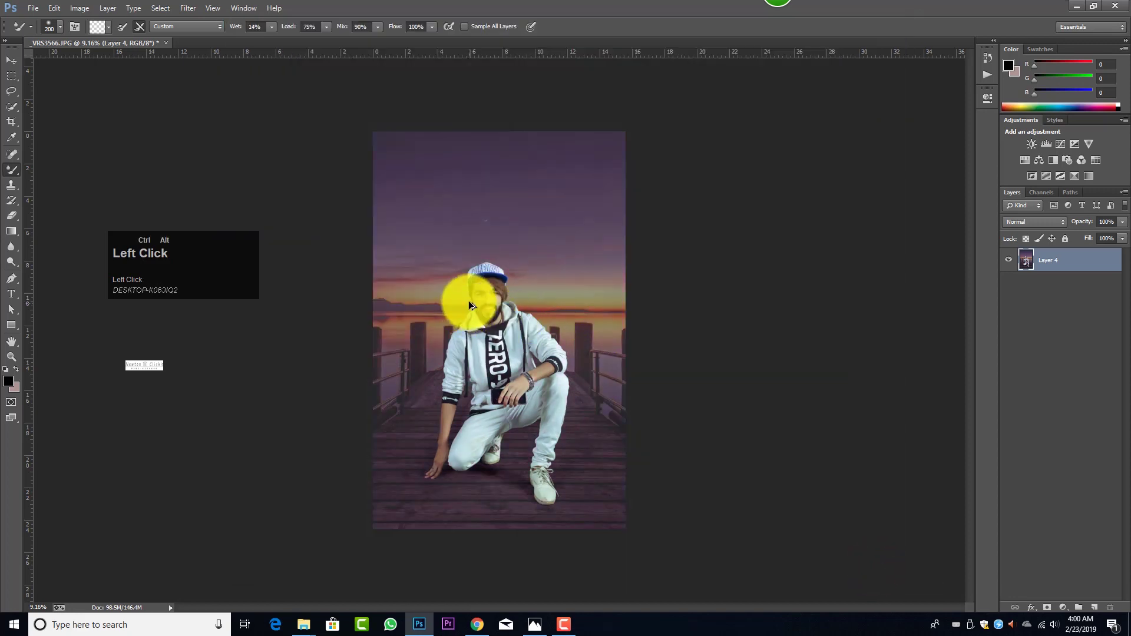
- Apply a Camera Raw parametric tone curve with Highlights +23 and slightly raised Lights, Darks and Shadows
scroll(468, 300, up, 3)
key(ctrl+shift+a)
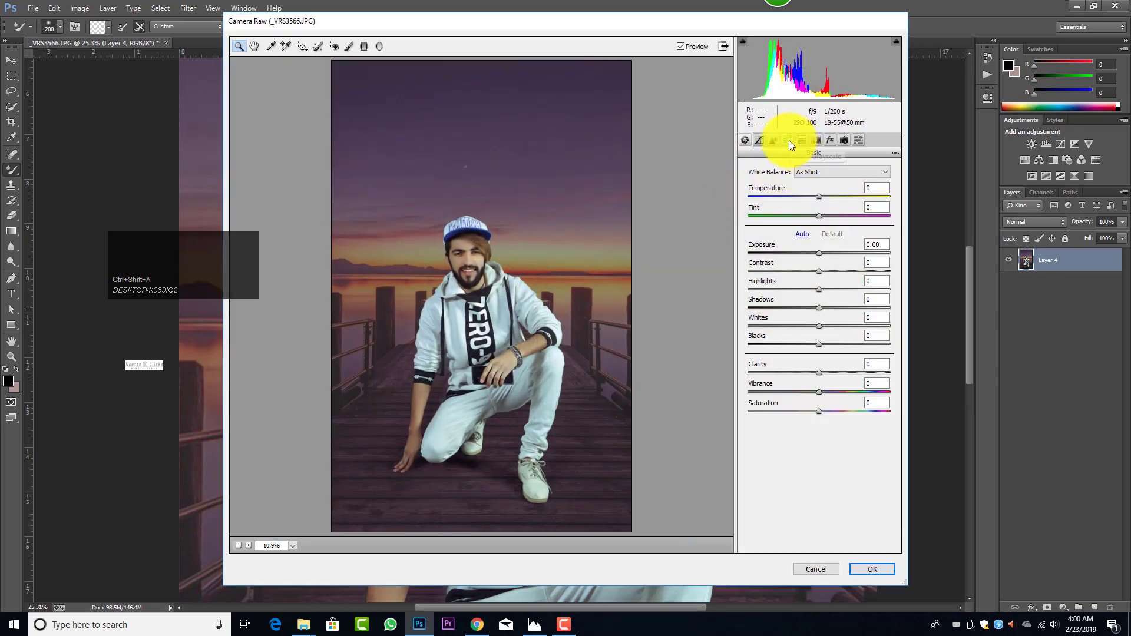
click(789, 141)
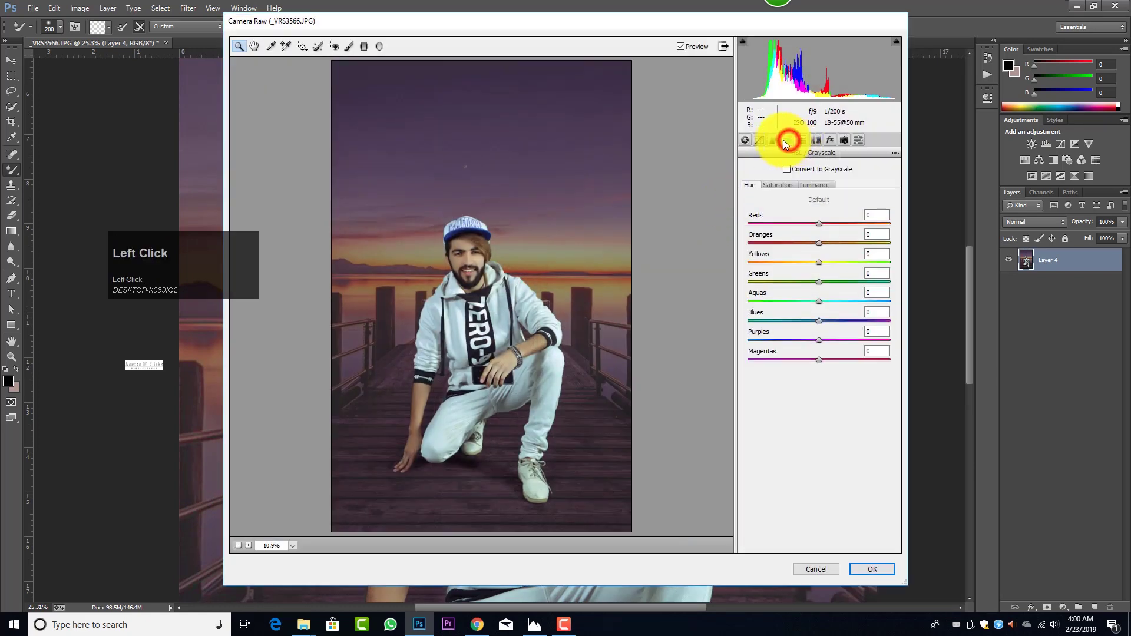
click(761, 140)
drag(819, 352, 823, 408)
click(885, 571)
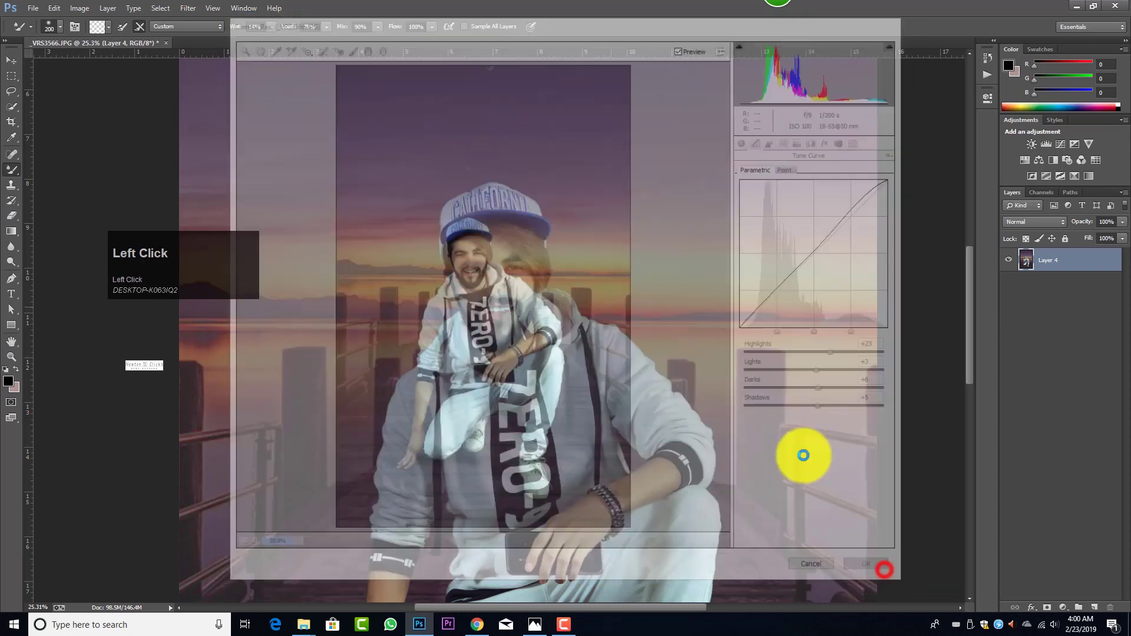
scroll(539, 356, down, 3)
scroll(541, 360, down, 3)
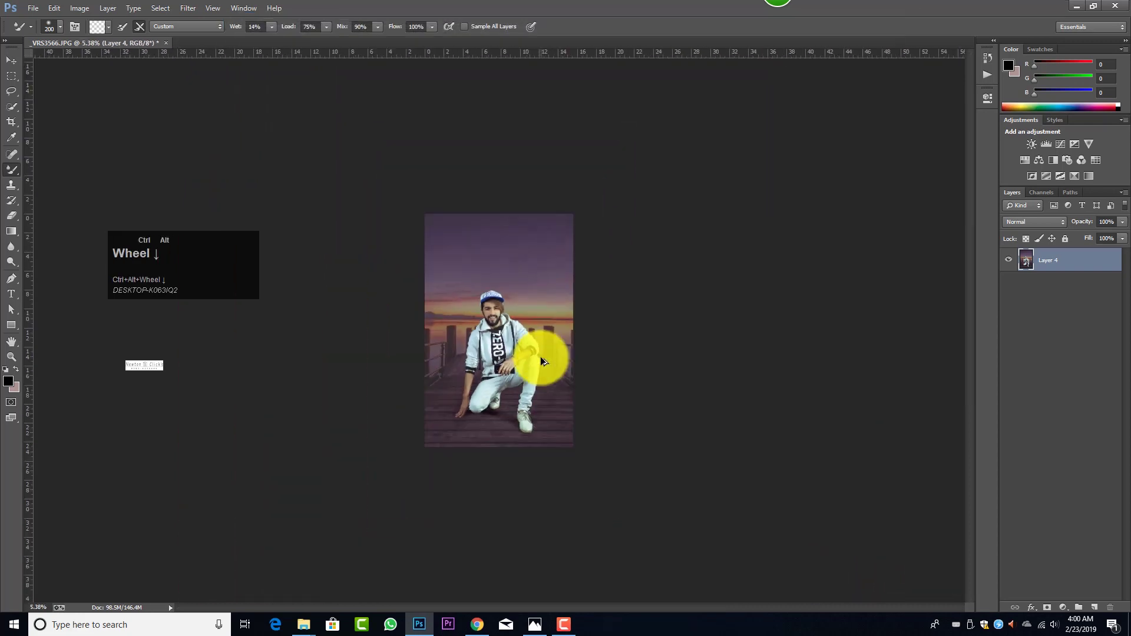
scroll(541, 359, up, 4)
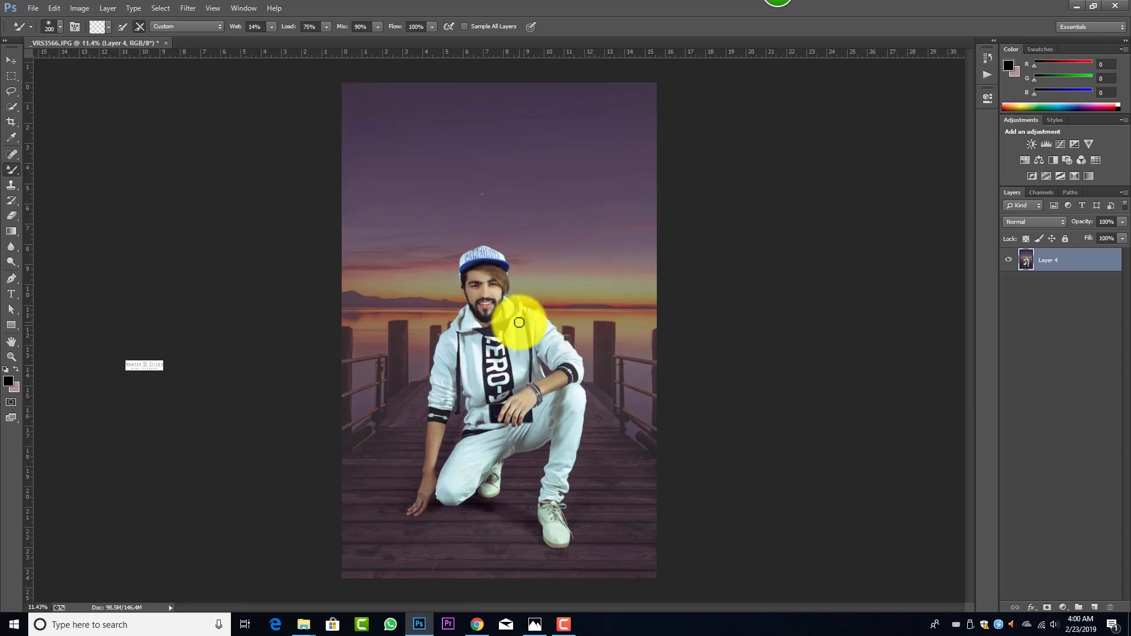
- Place the downloaded torn paper PNG across the sky above the man, scaled to 78.92% width and slightly reshaped in height
click(303, 623)
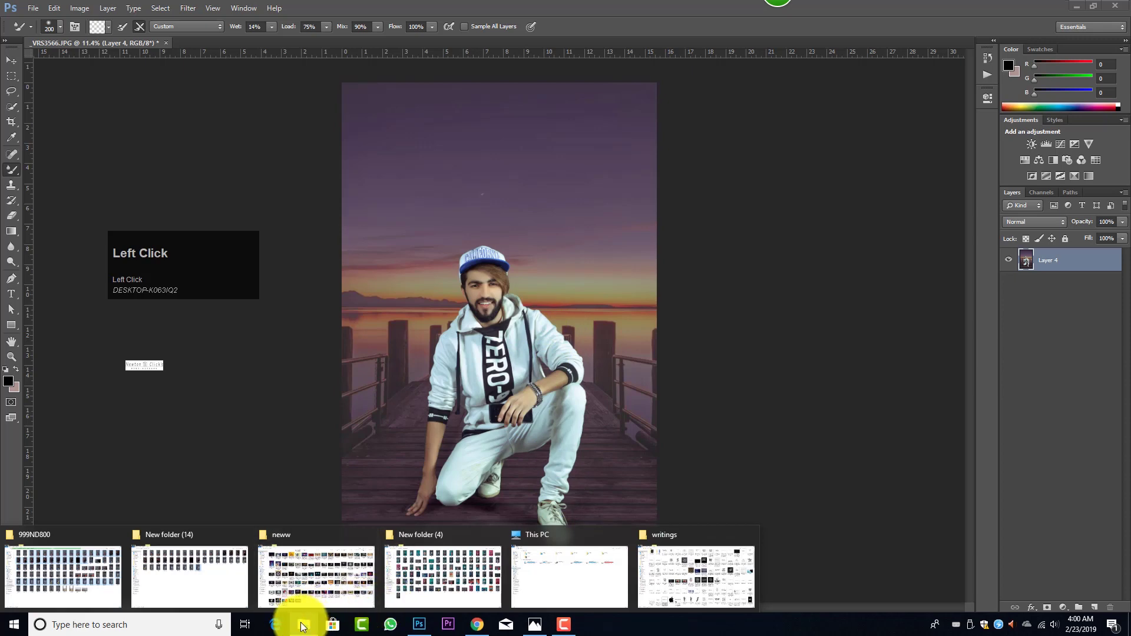
click(476, 626)
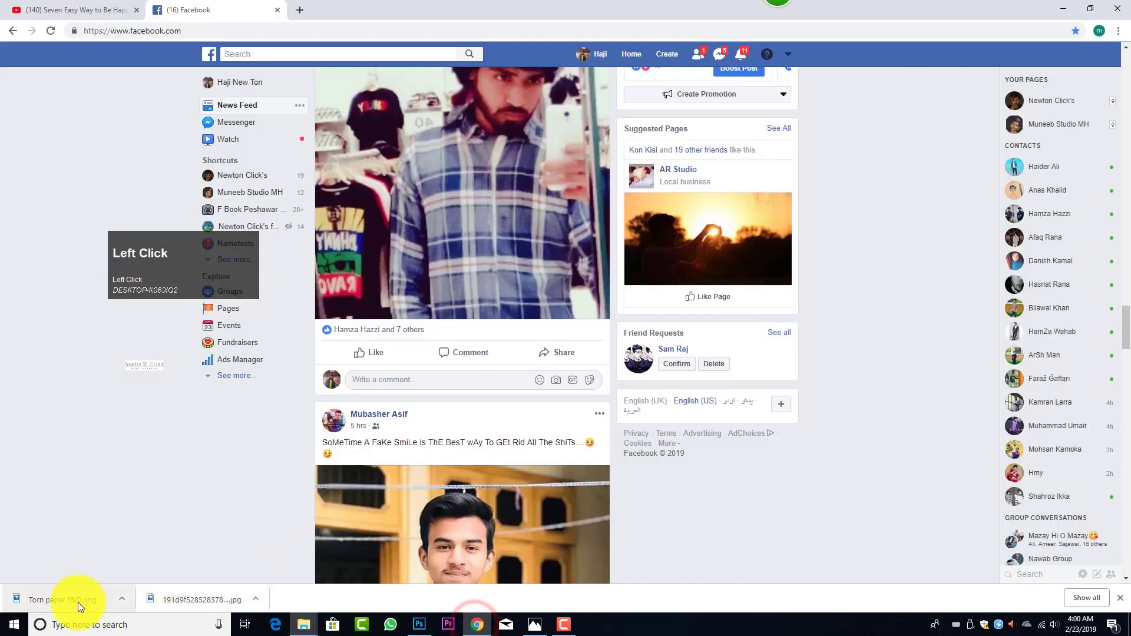
drag(78, 600, 422, 623)
drag(533, 219, 524, 177)
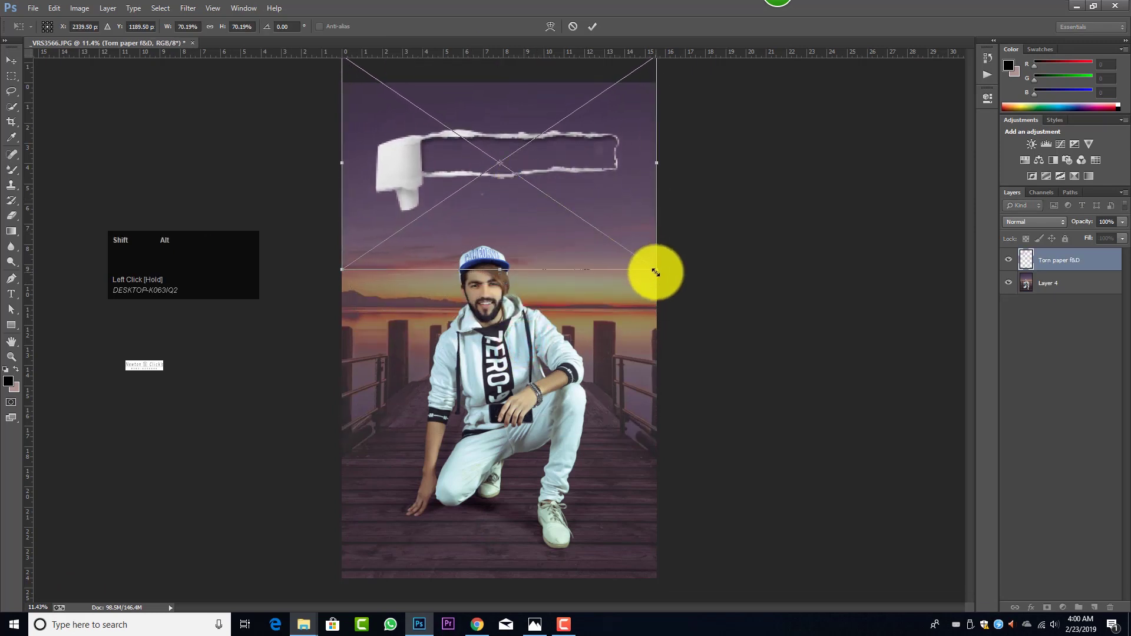
drag(656, 269, 675, 282)
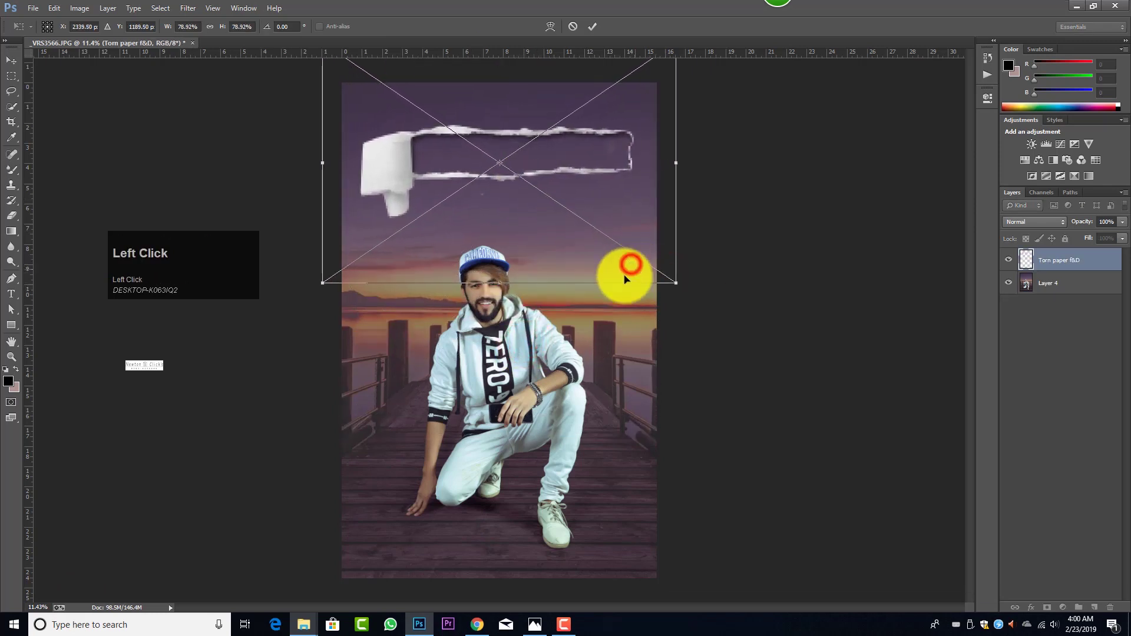
mouse_move(499, 283)
mouse_down()
mouse_move(502, 306)
mouse_move(507, 268)
mouse_up()
click(593, 24)
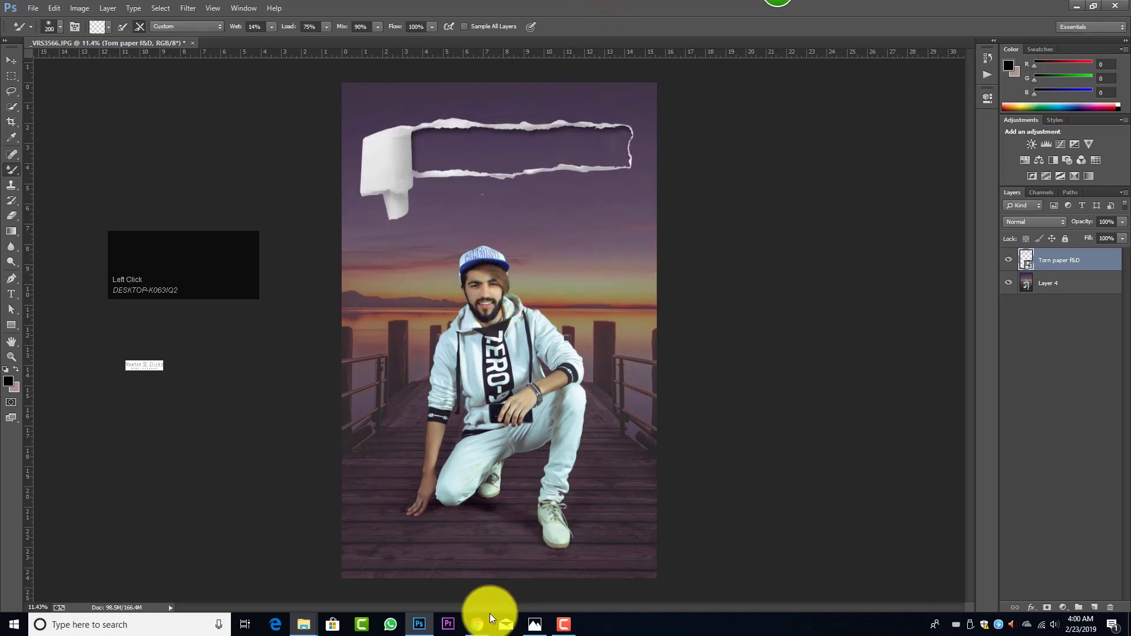
- Place the american-broken-heart quote image from the writings folder over the torn paper, slightly enlarged
click(307, 625)
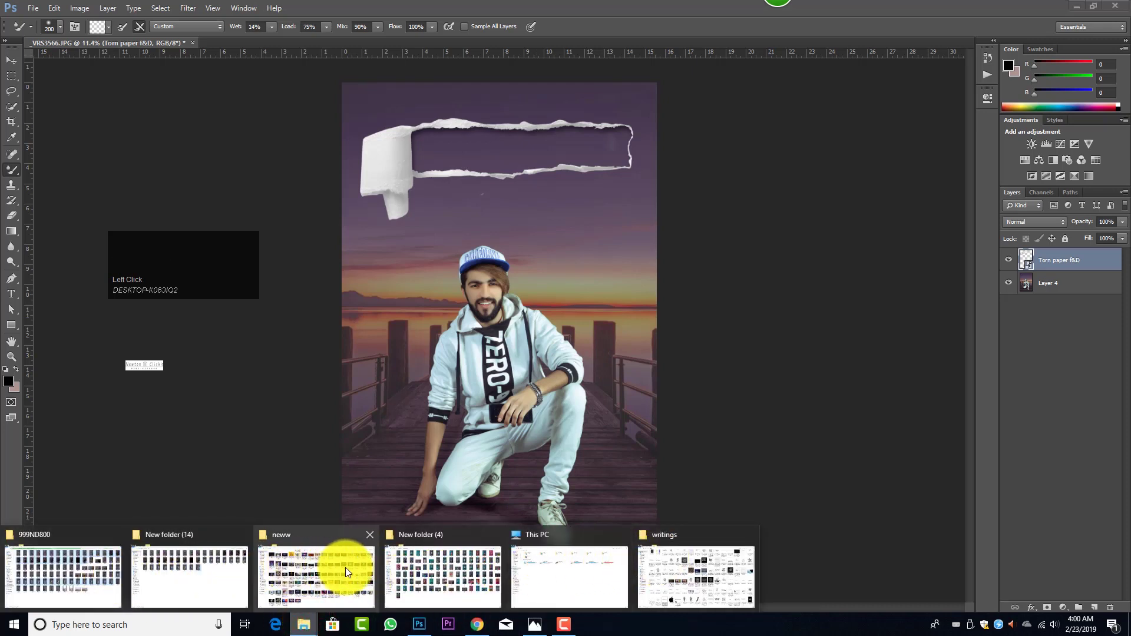
click(666, 551)
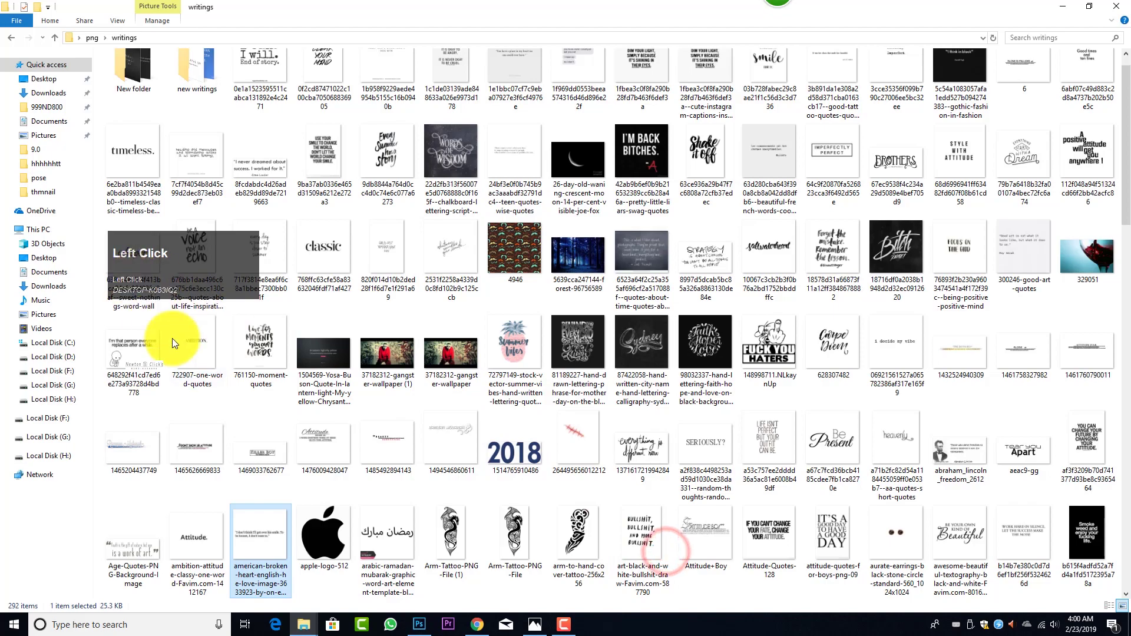
drag(445, 524, 550, 164)
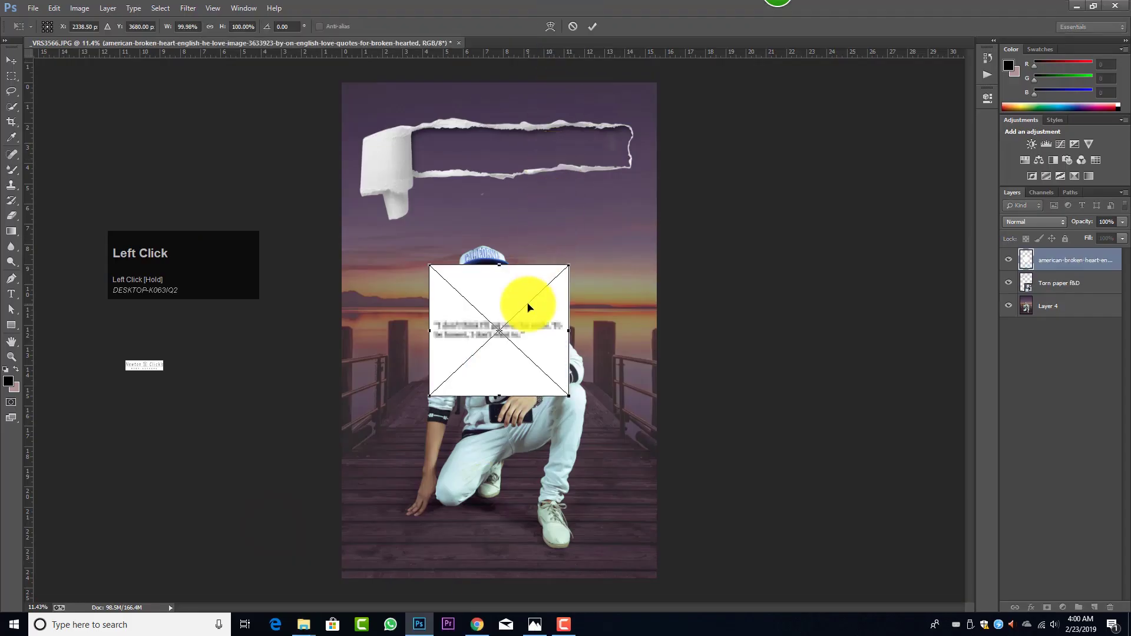
drag(527, 303, 544, 126)
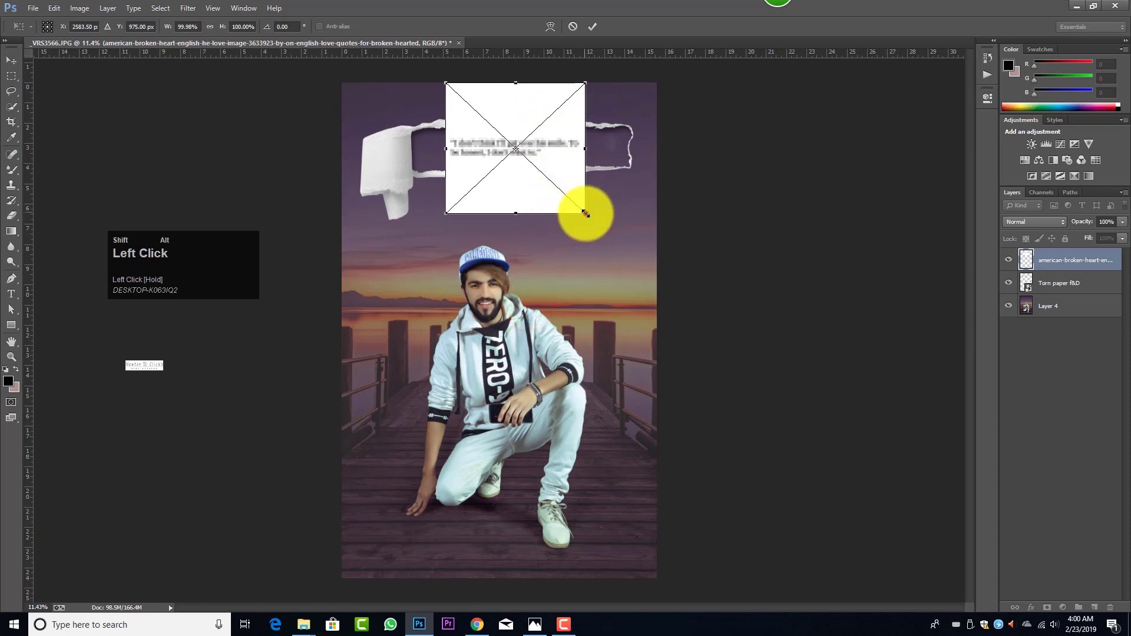
drag(586, 213, 594, 221)
click(591, 28)
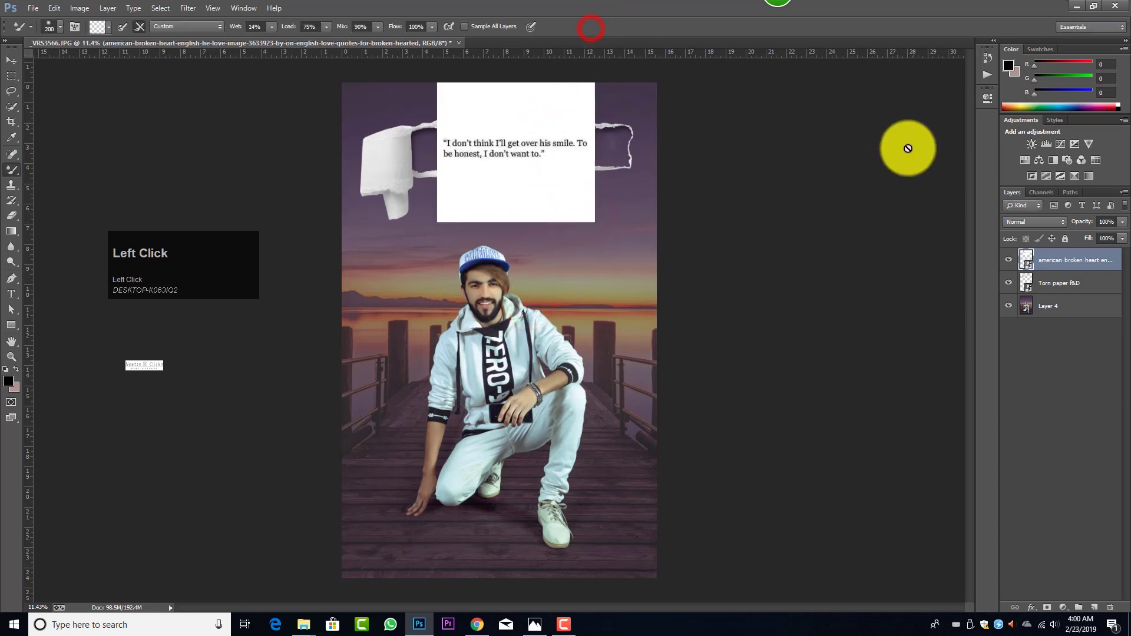
- Set the quote layer's blend mode to Multiply and rasterize its smart object
click(1019, 222)
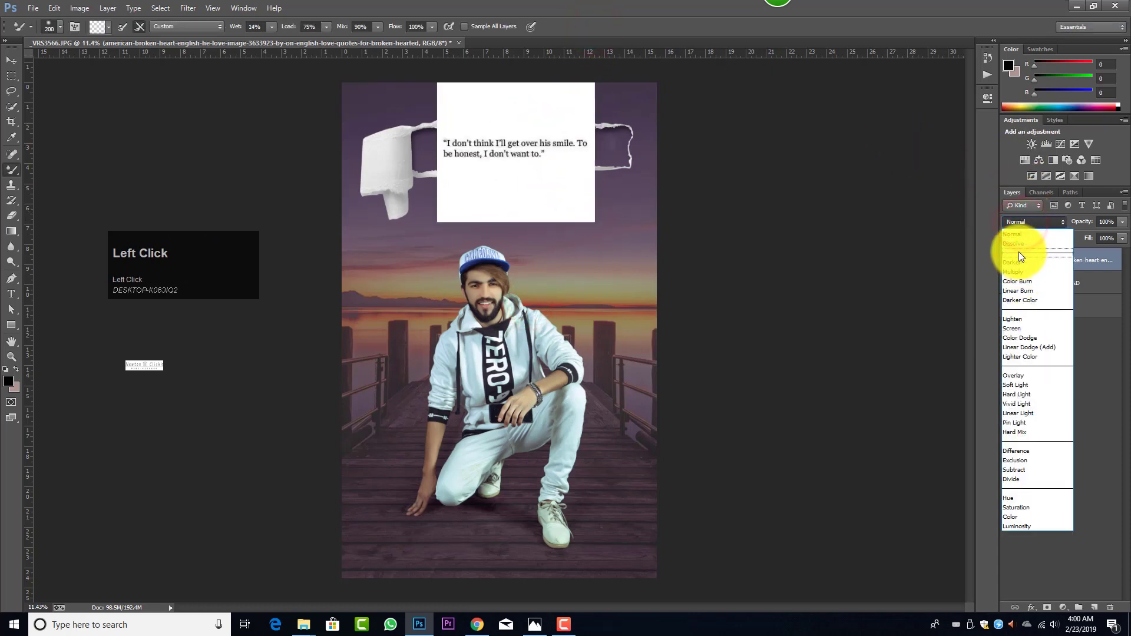
click(1018, 256)
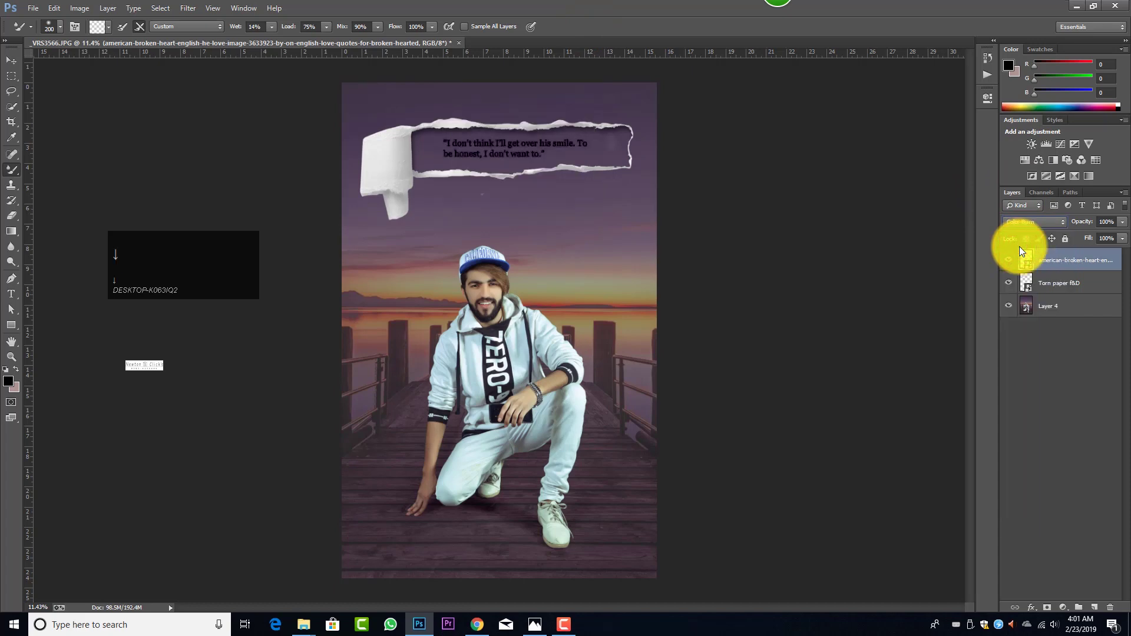
click(577, 154)
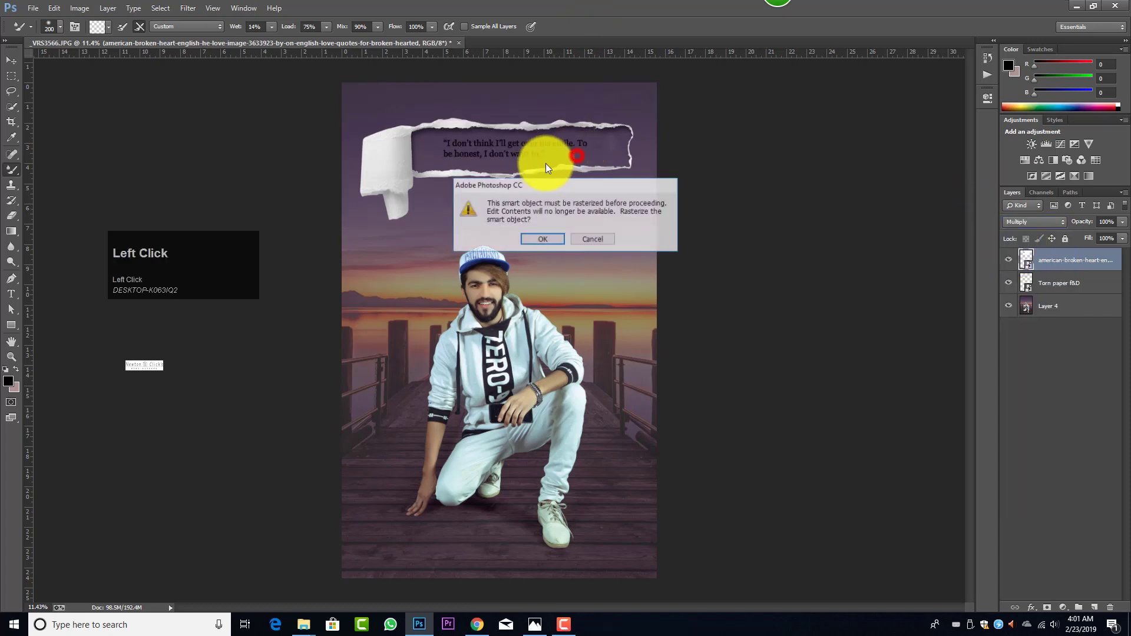
click(541, 239)
- Enlarge the quote proportionally about its centre to fill the torn paper opening
key(ctrl+t)
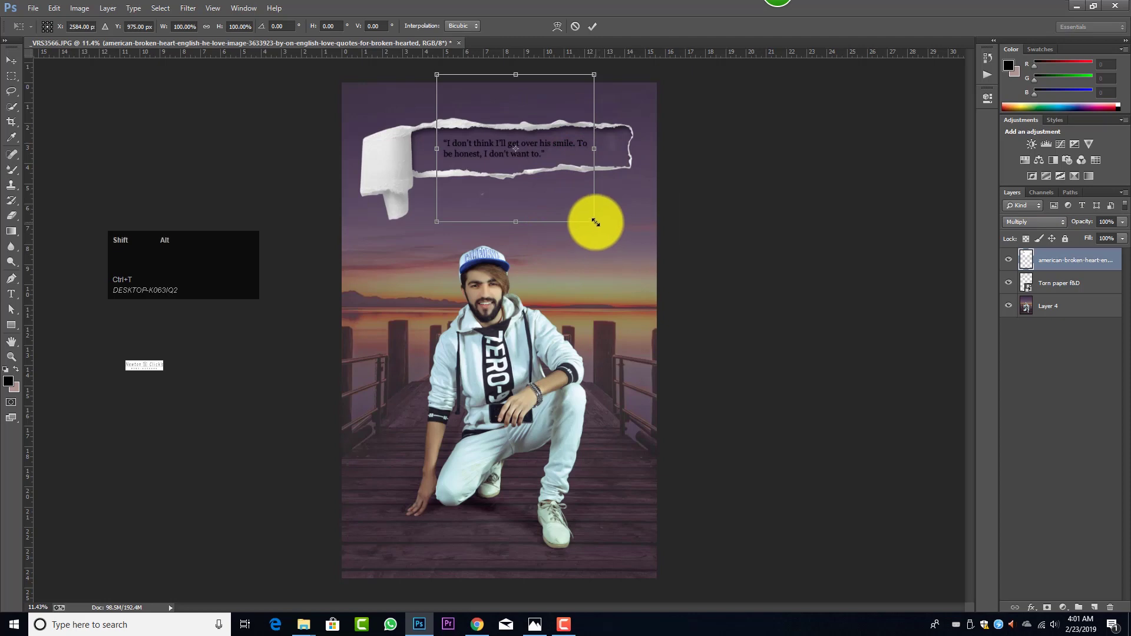
mouse_move(596, 222)
mouse_down()
mouse_move(612, 236)
mouse_move(558, 222)
mouse_up()
click(591, 26)
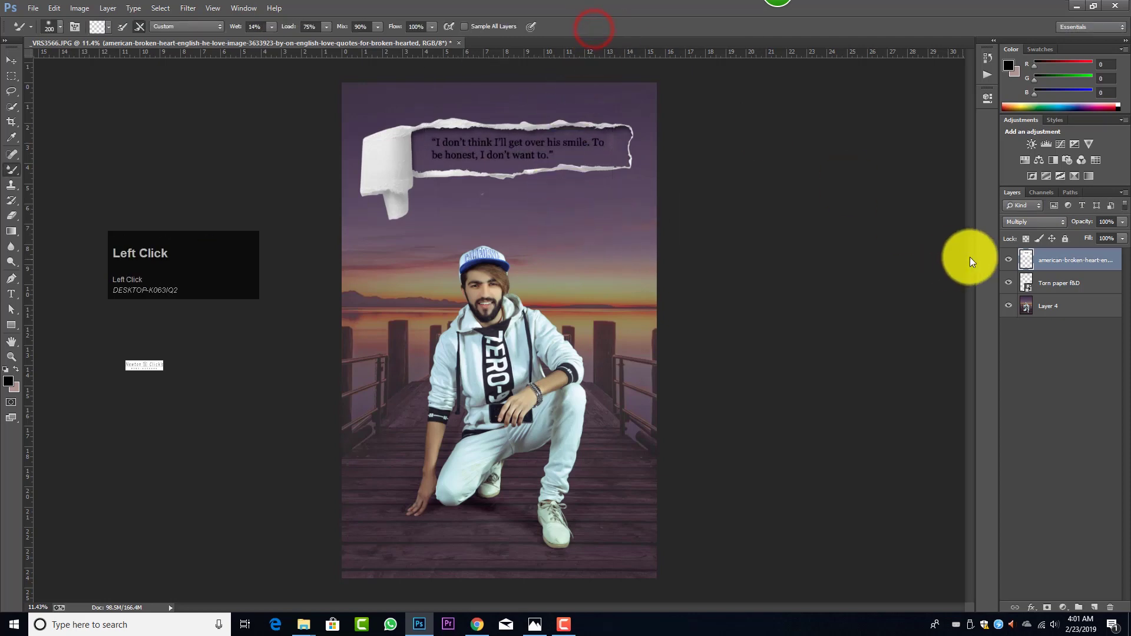
- Change the quote layer's blend mode to Divide so the lettering turns white
click(1034, 222)
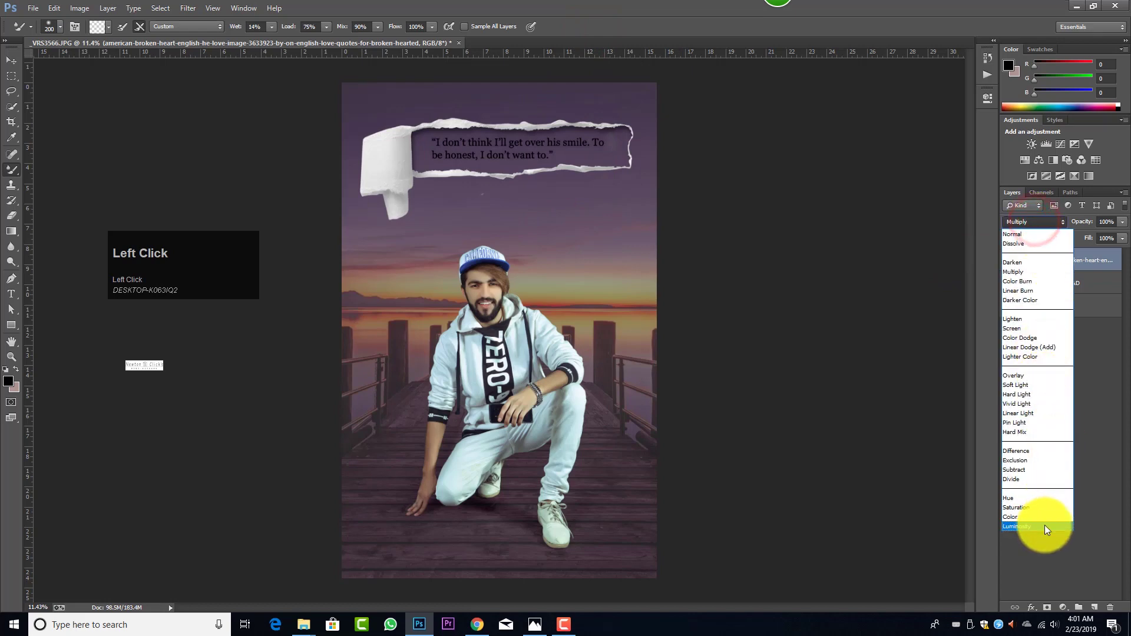
click(1044, 525)
key(Up)
key(Up)
key(Up)
key(Up)
key(Up)
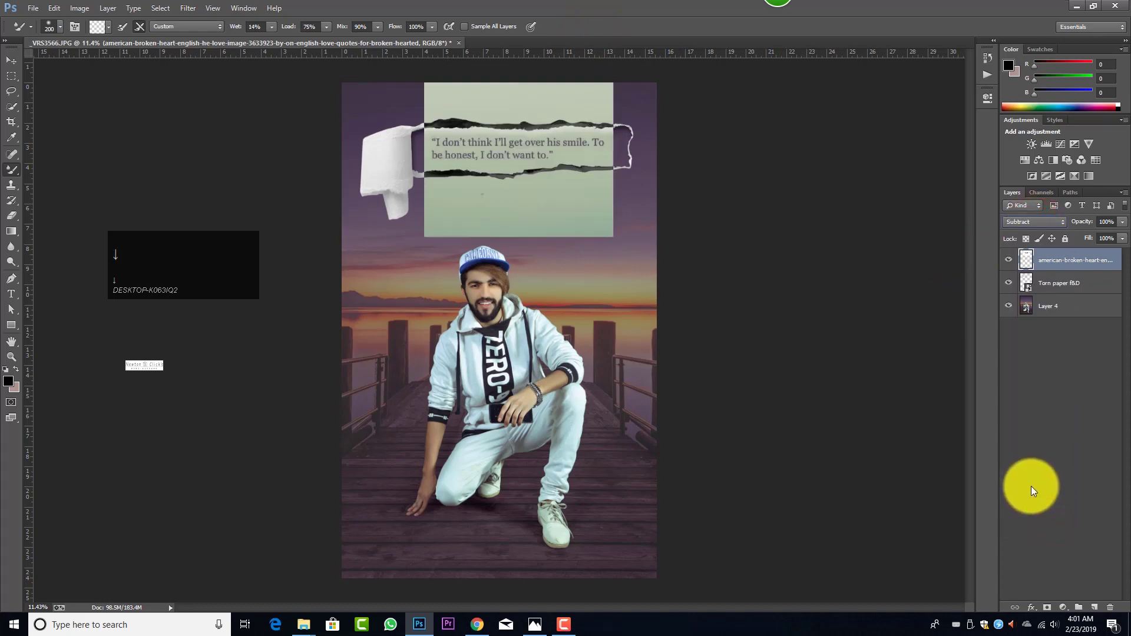
key(Down)
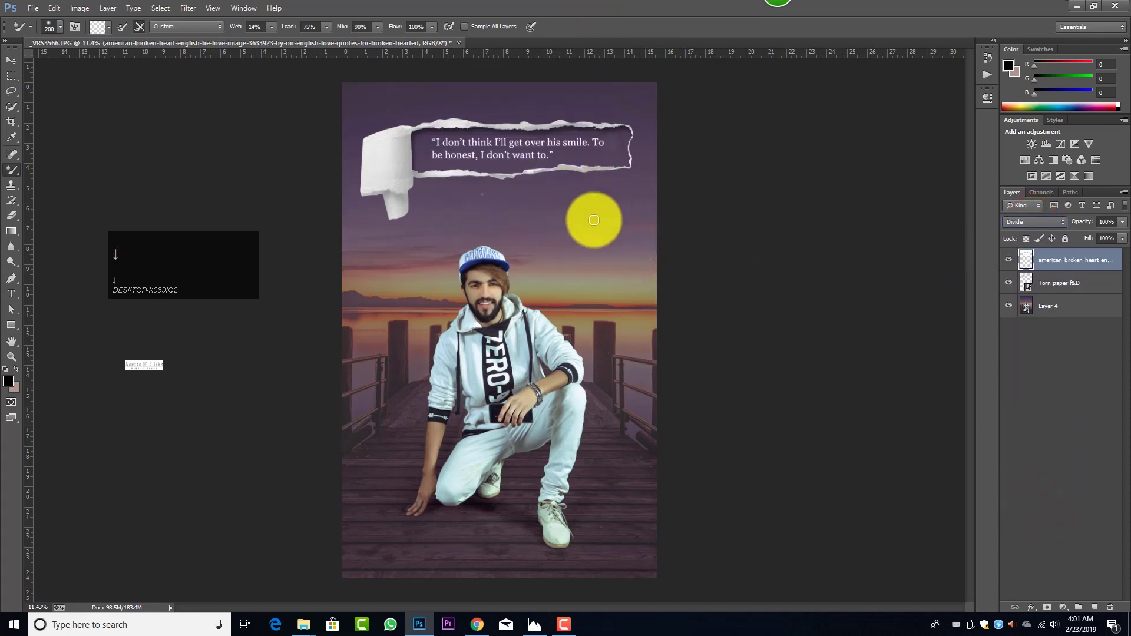
- Scale the quote layer down proportionally about its centre to about 96% so it sits inside the torn paper opening
key(ctrl+t)
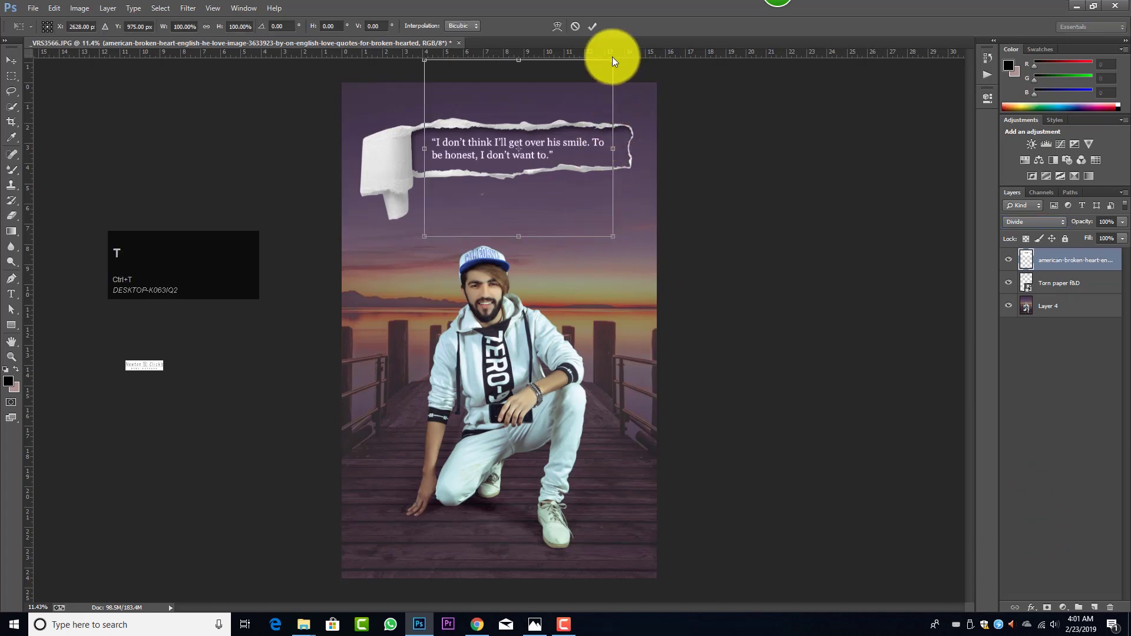
drag(609, 60, 606, 63)
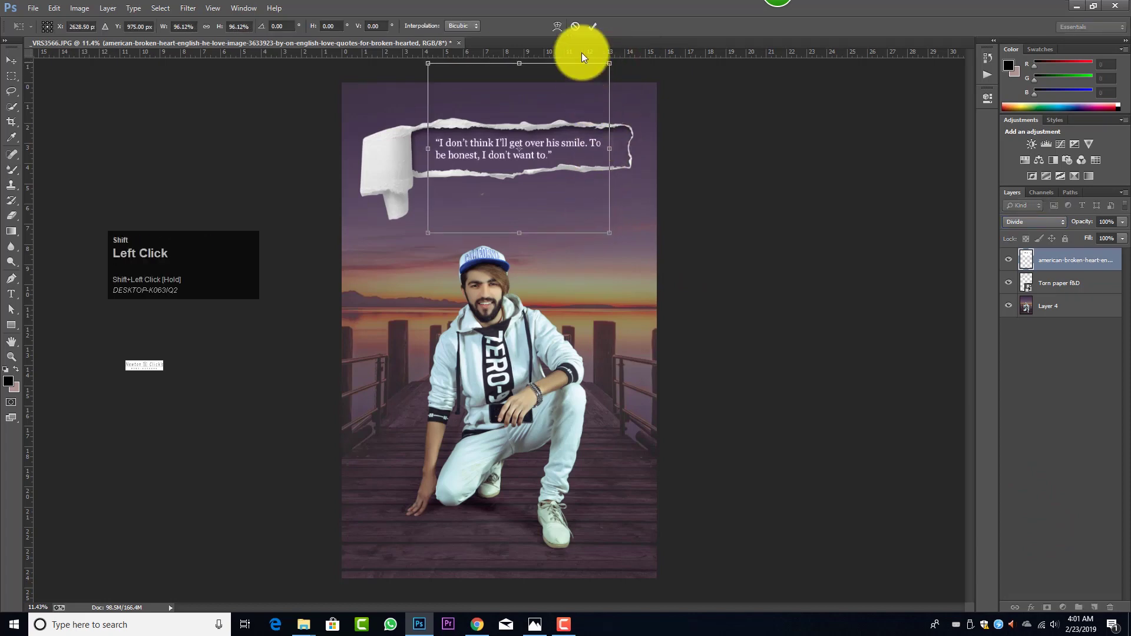
click(589, 28)
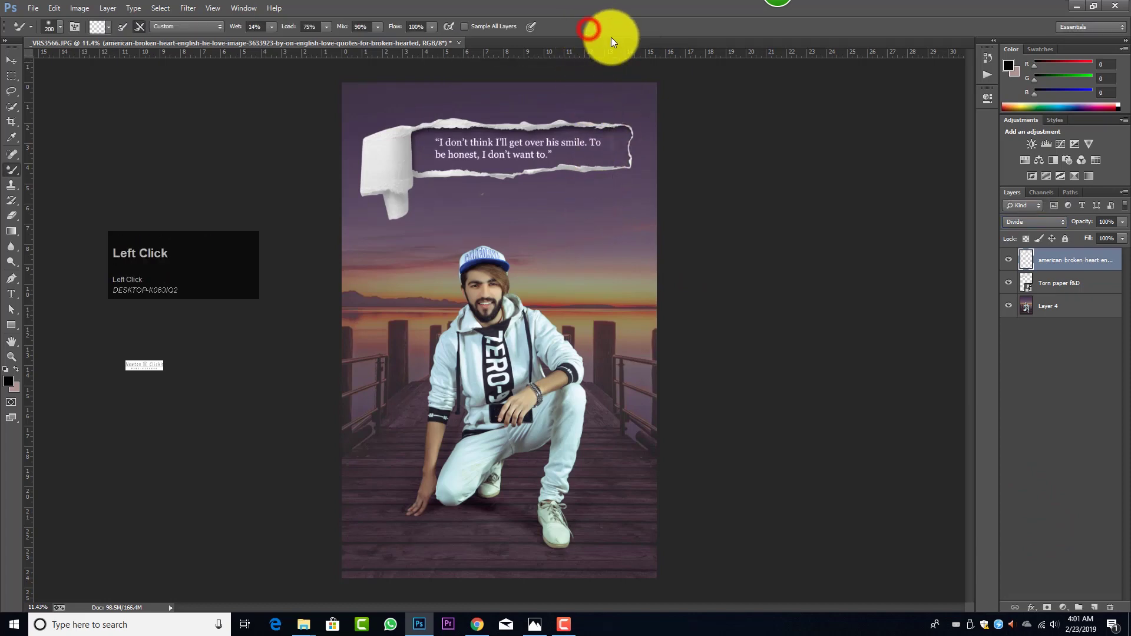
- Add a Levels adjustment clipped to the quote layer with input levels of about 35, 1.31 and 211
click(1043, 145)
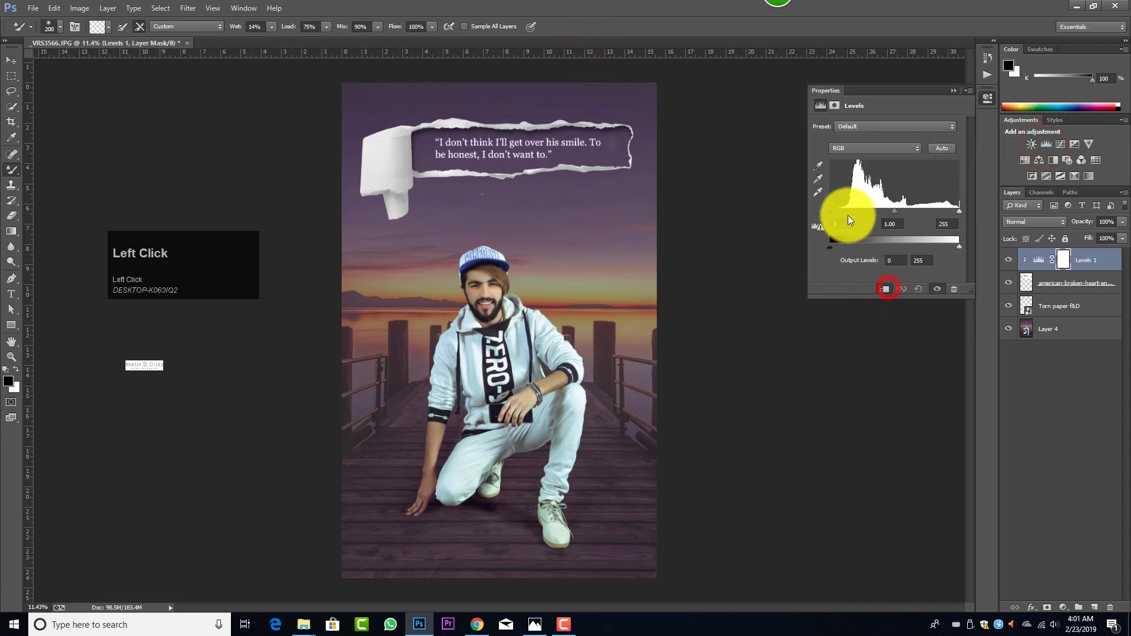
drag(835, 210, 839, 206)
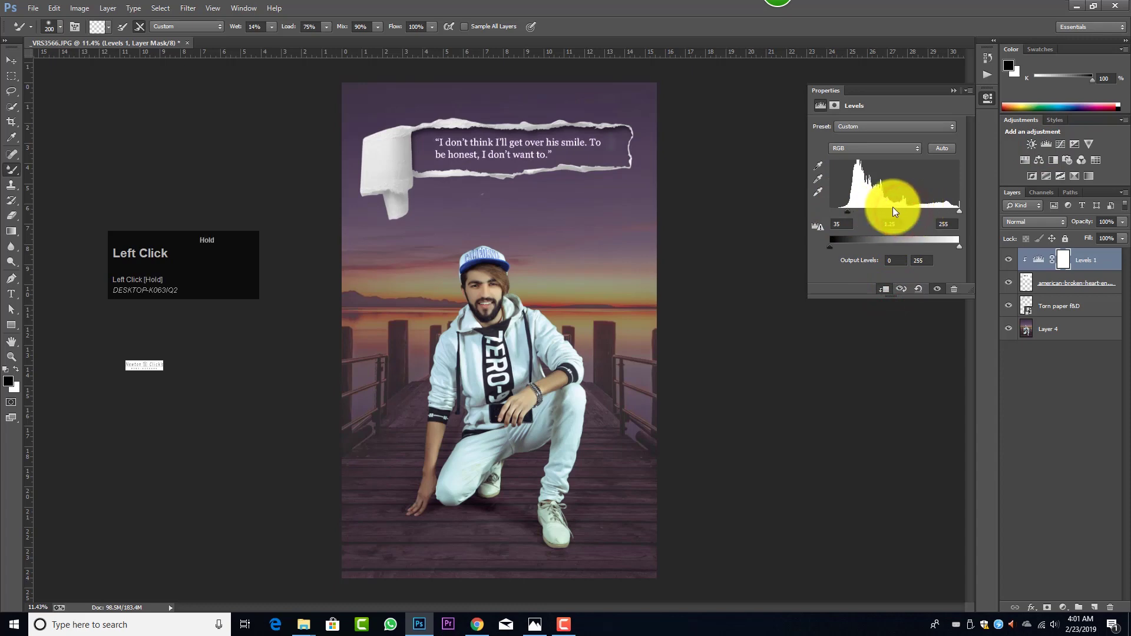
drag(954, 212, 936, 211)
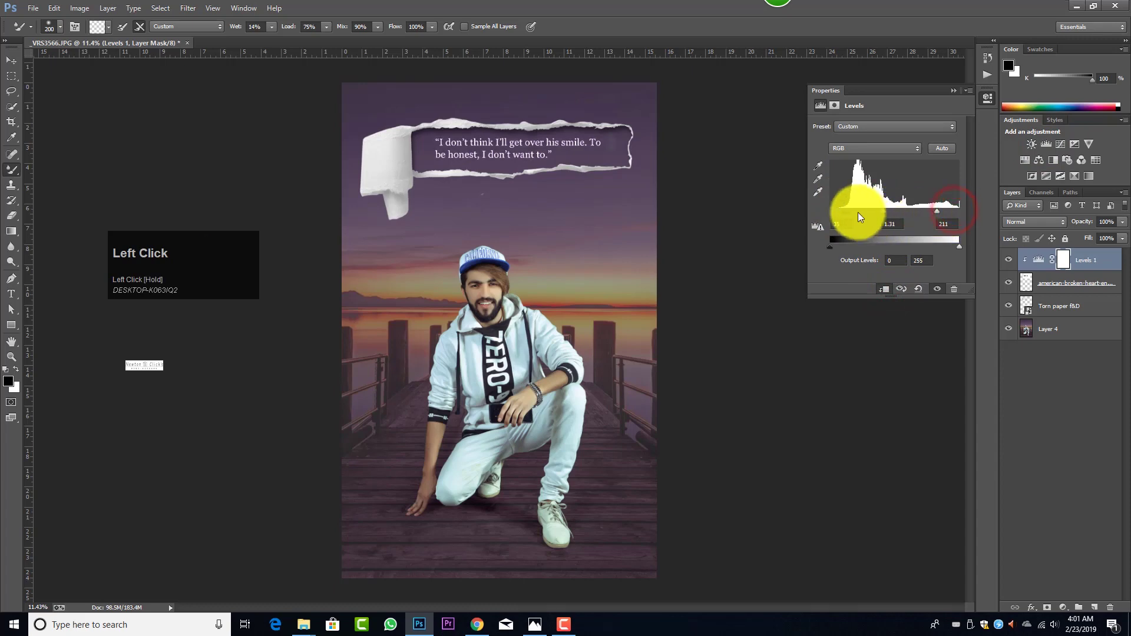
click(948, 93)
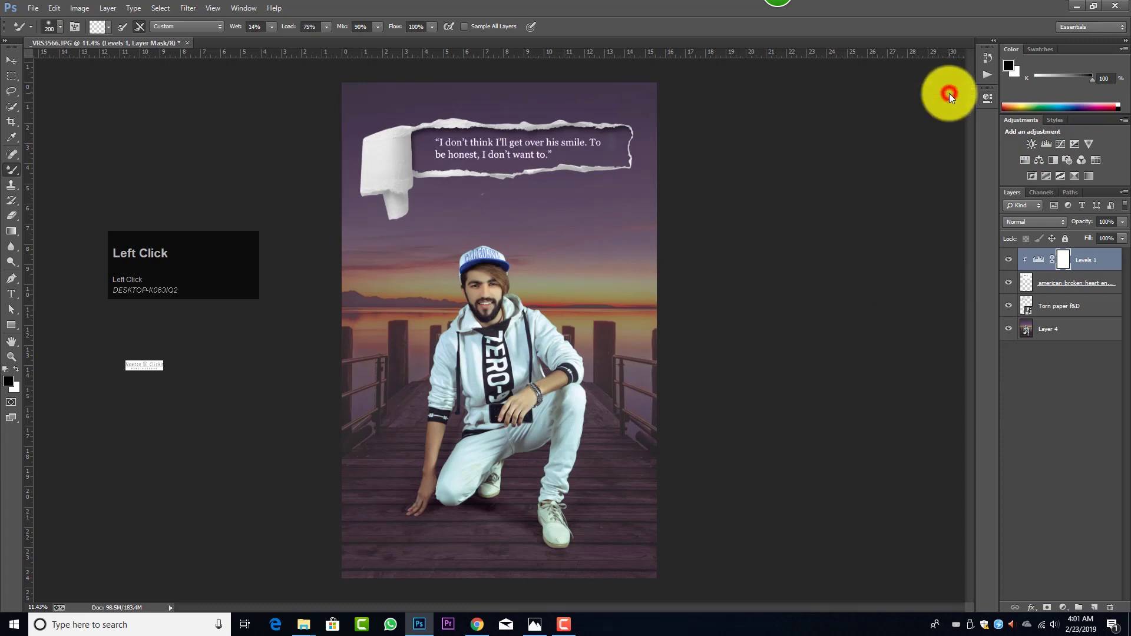
- Merge all visible layers into a single layer
alt+scroll(570, 221, up, 1)
key(shift+a)
key(a)
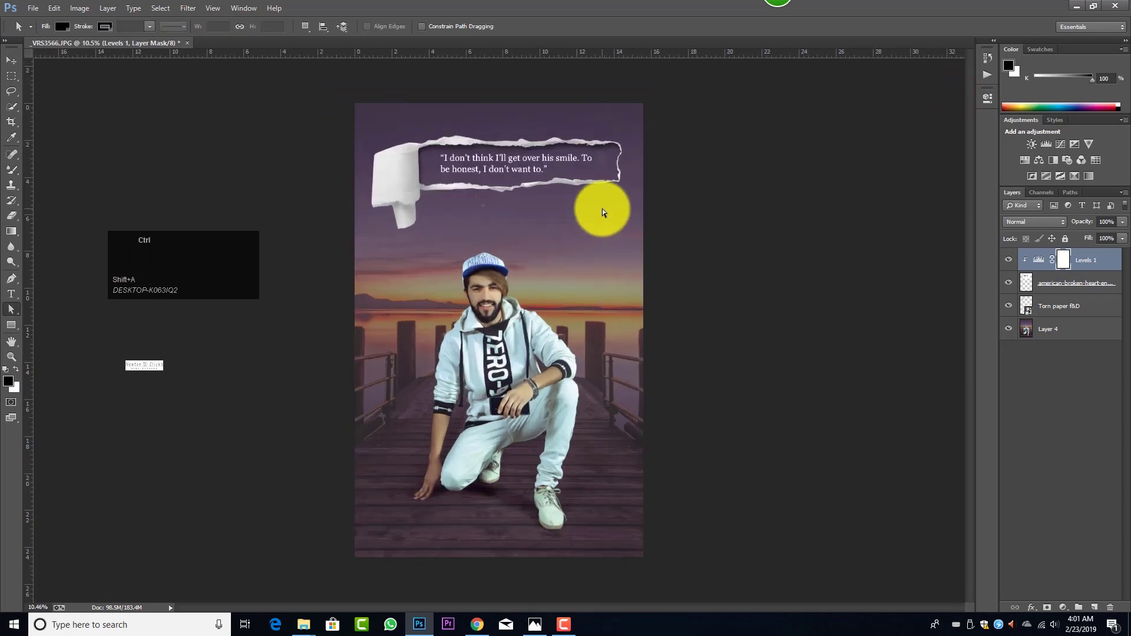
key(ctrl+shift+e)
- Shrink the merged image to a scale of 96 with Camera Raw's manual lens corrections, leaving a transparent margin around it
key(ctrl+a)
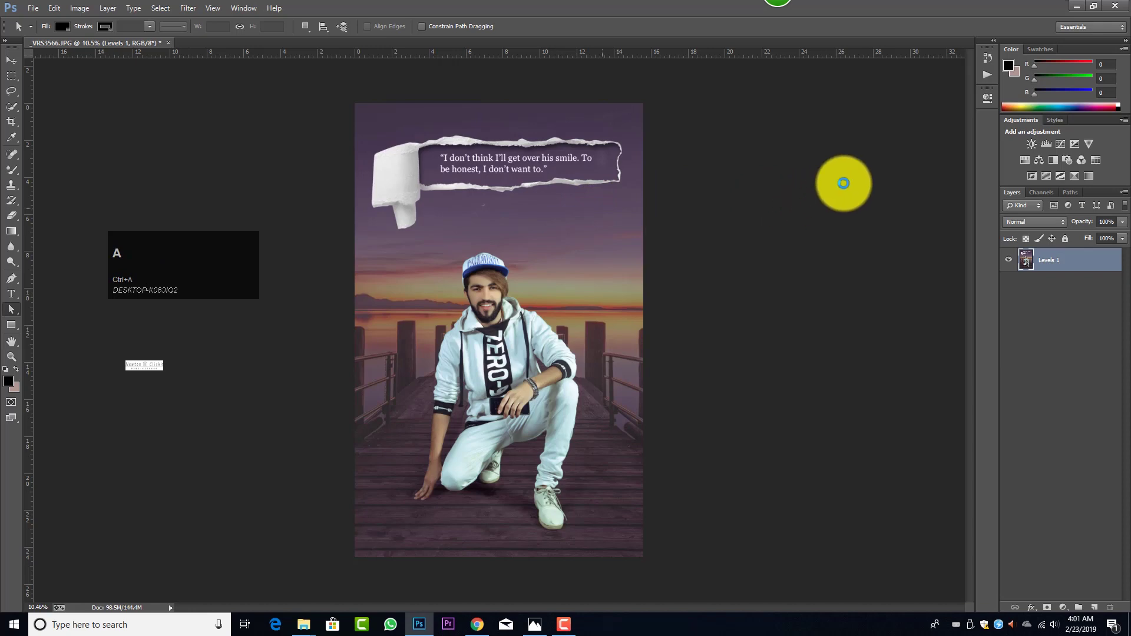
key(ctrl+shift+a)
click(815, 139)
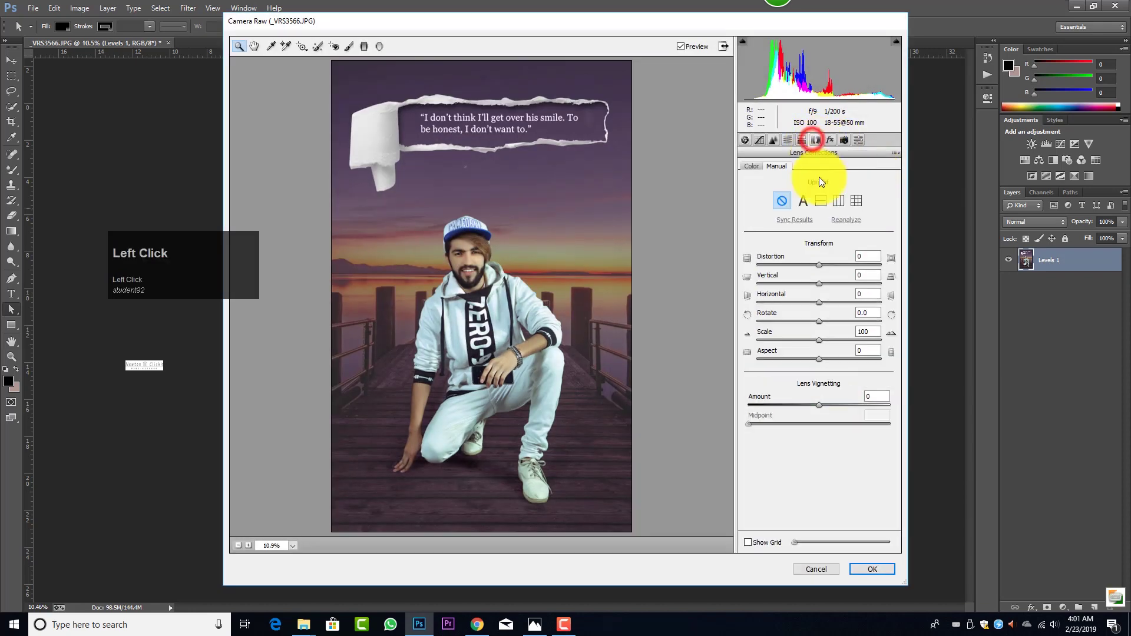
drag(818, 339, 814, 339)
click(886, 566)
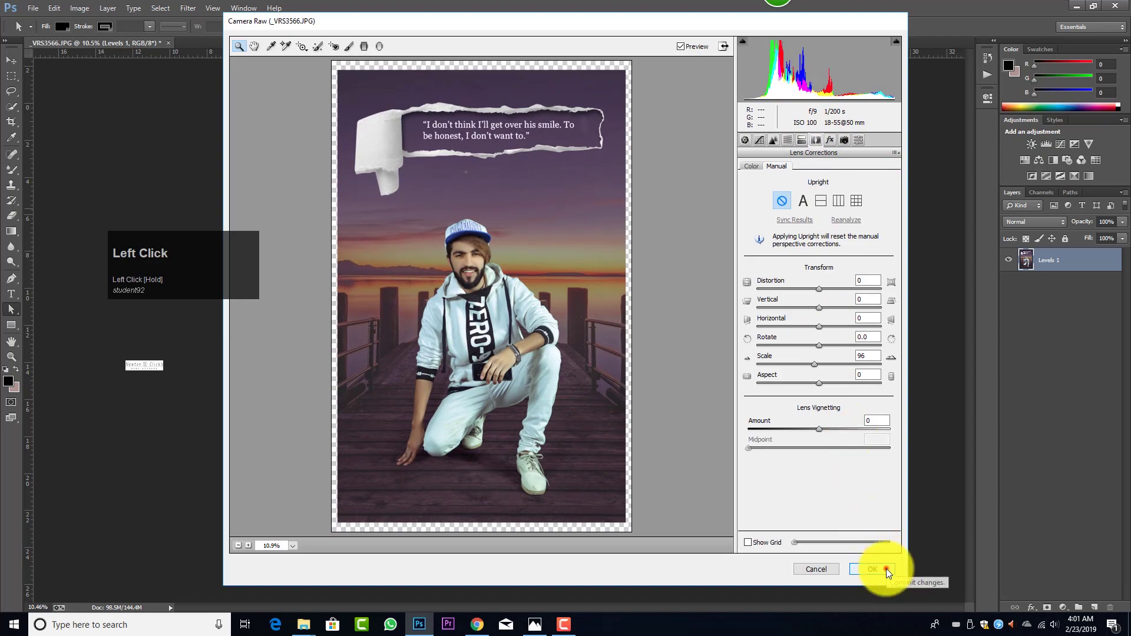